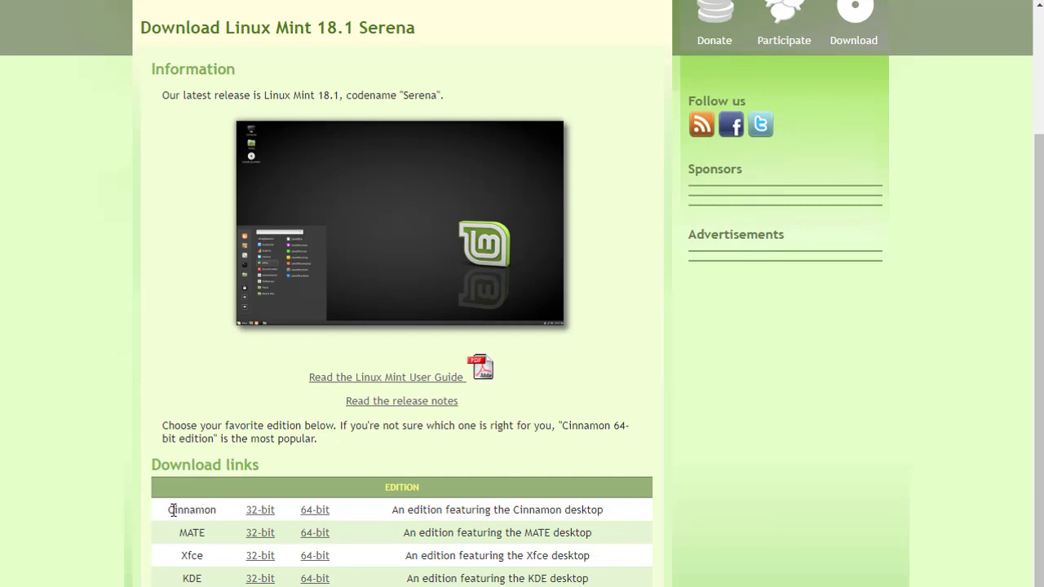
Open the 64-bit Cinnamon edition's download page, then its ISO verification instructions for release 18.1.
left_click_drag(171, 506, 228, 512)
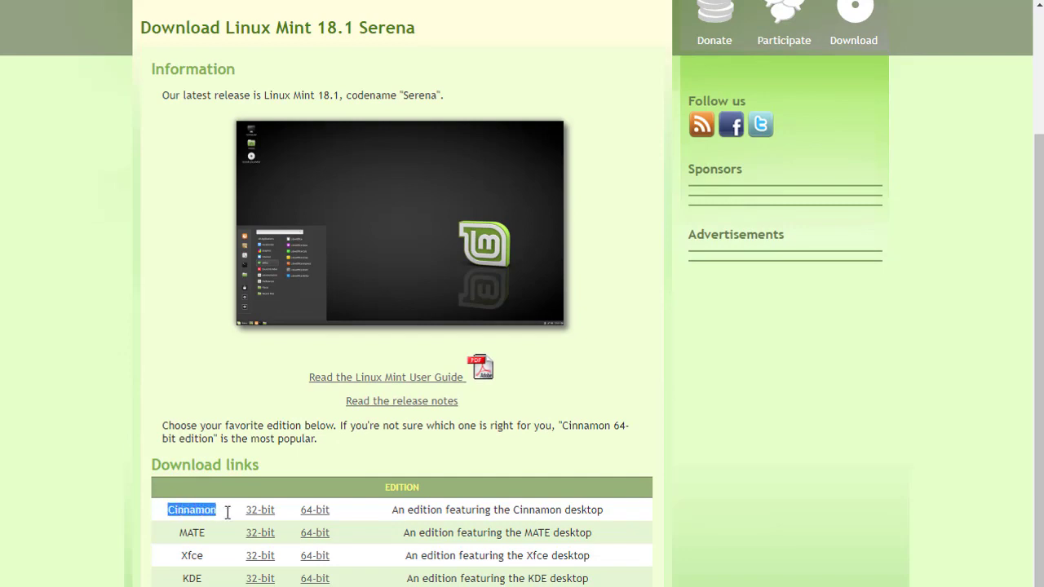
left_click(315, 511)
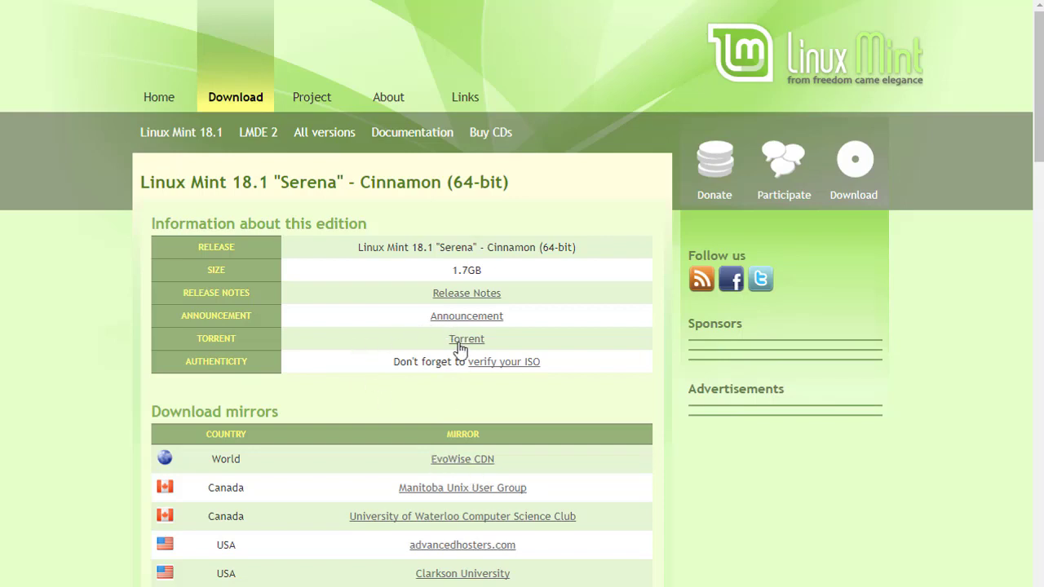
left_click(517, 366)
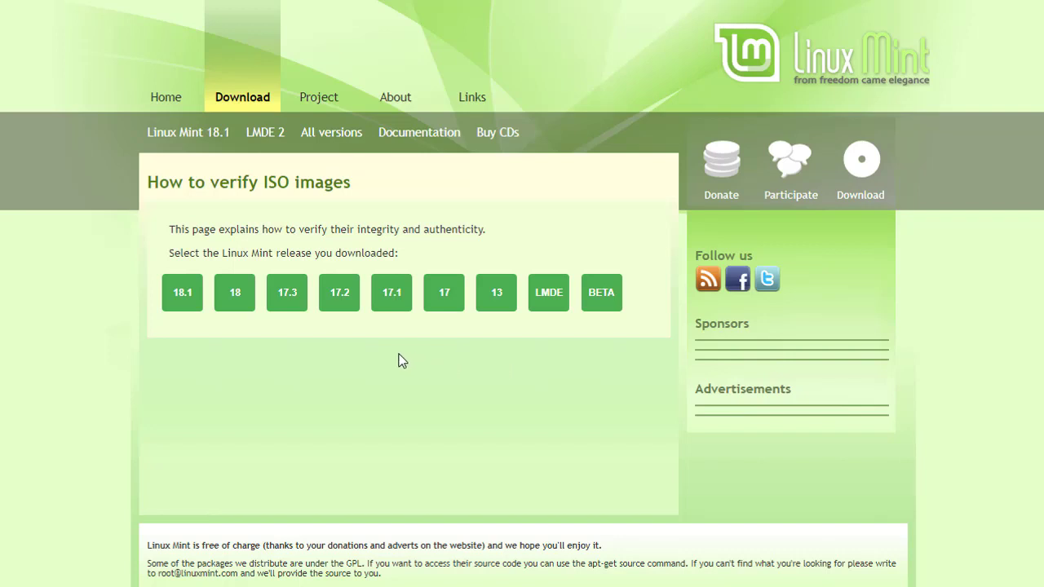
left_click(185, 296)
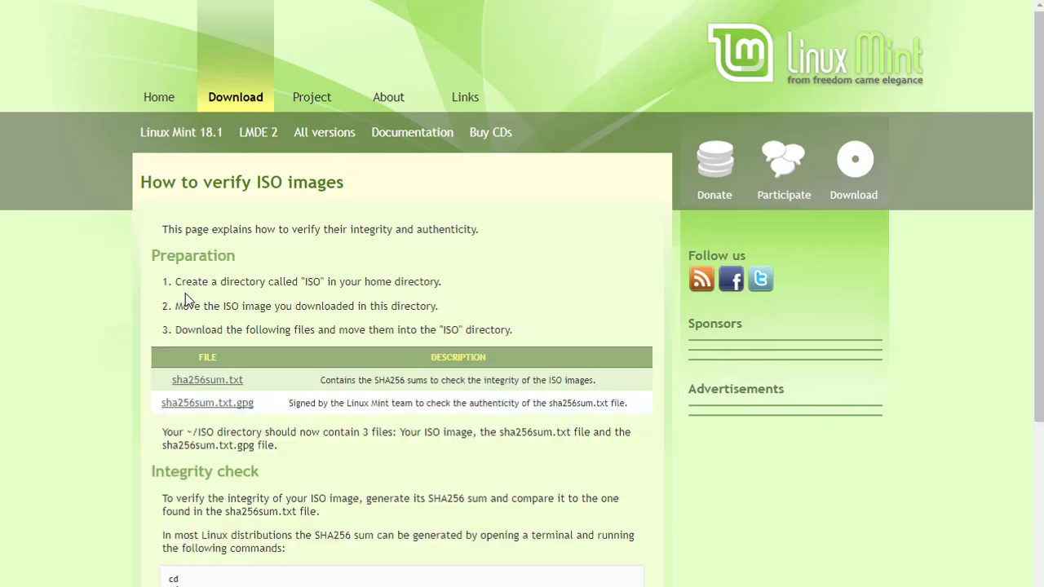
Open the sha256sum.txt checksum list and save it as a text document named sha256sum.
left_click(208, 380)
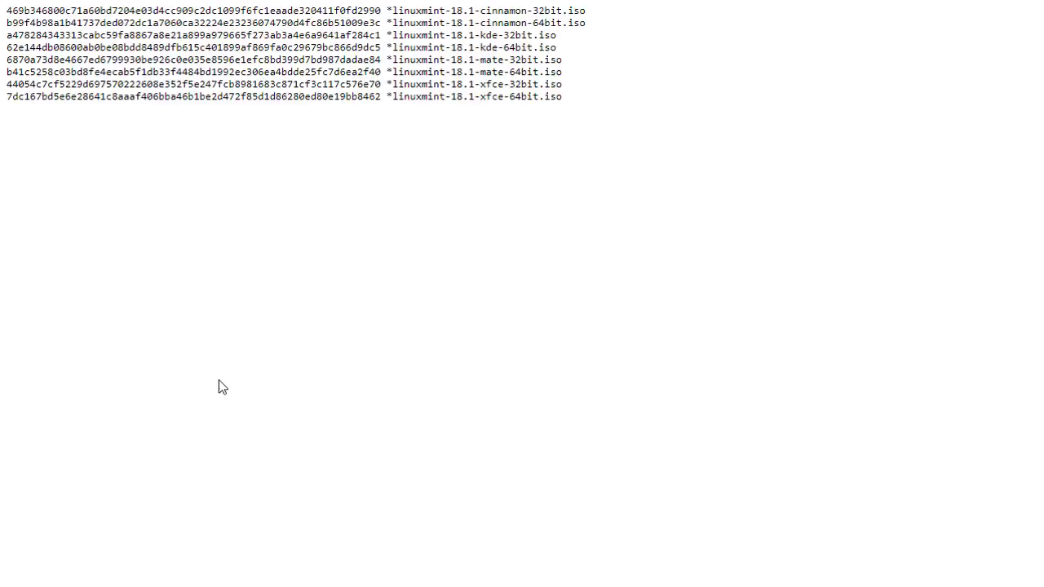
right_click(204, 51)
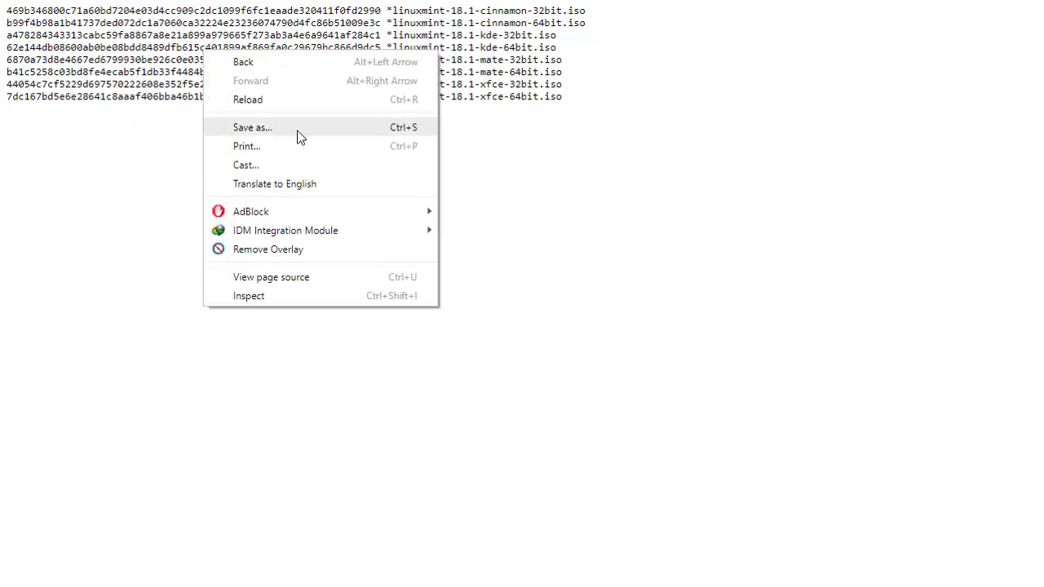
left_click(269, 129)
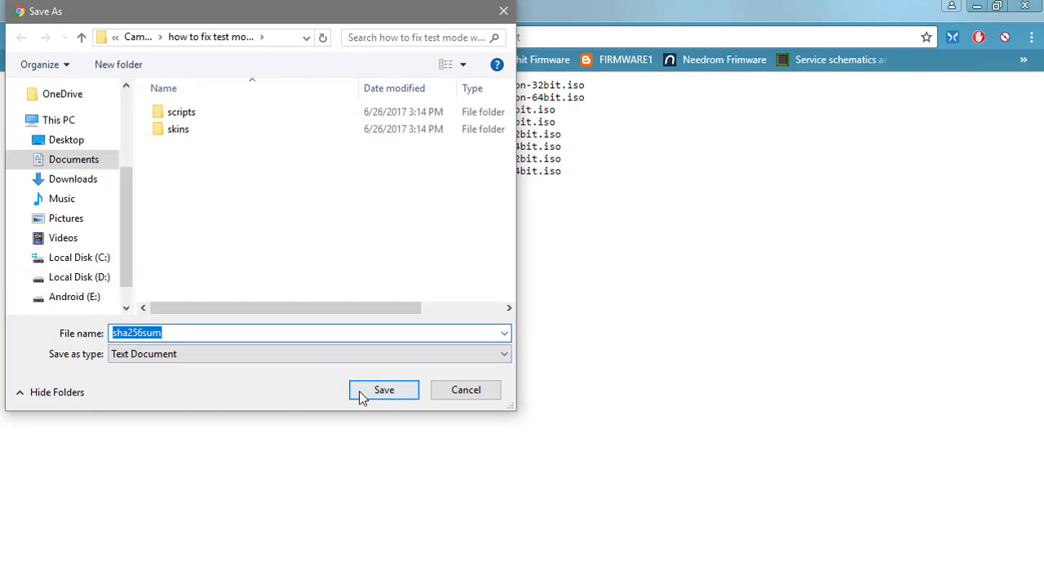
left_click(362, 397)
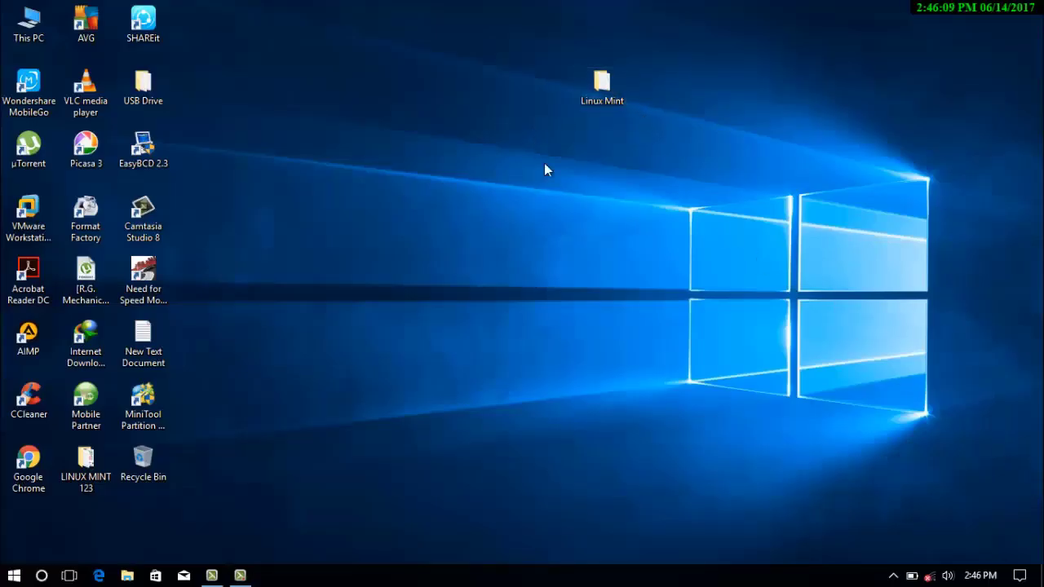
Open the Linux Mint folder on the desktop and launch the ComputeHash program from its ComputeHash subfolder.
double_click(595, 91)
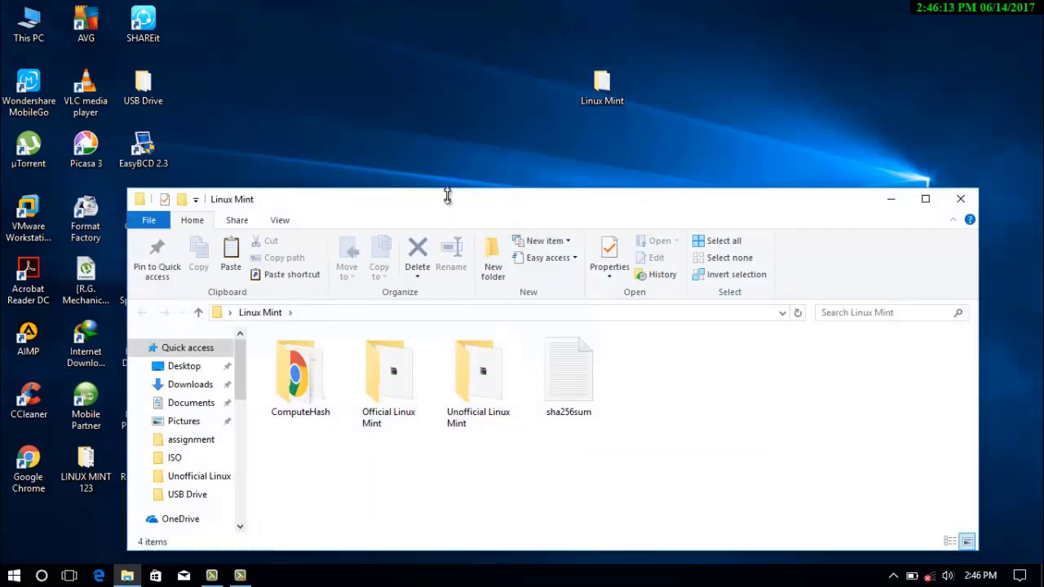
left_click_drag(450, 203, 486, 128)
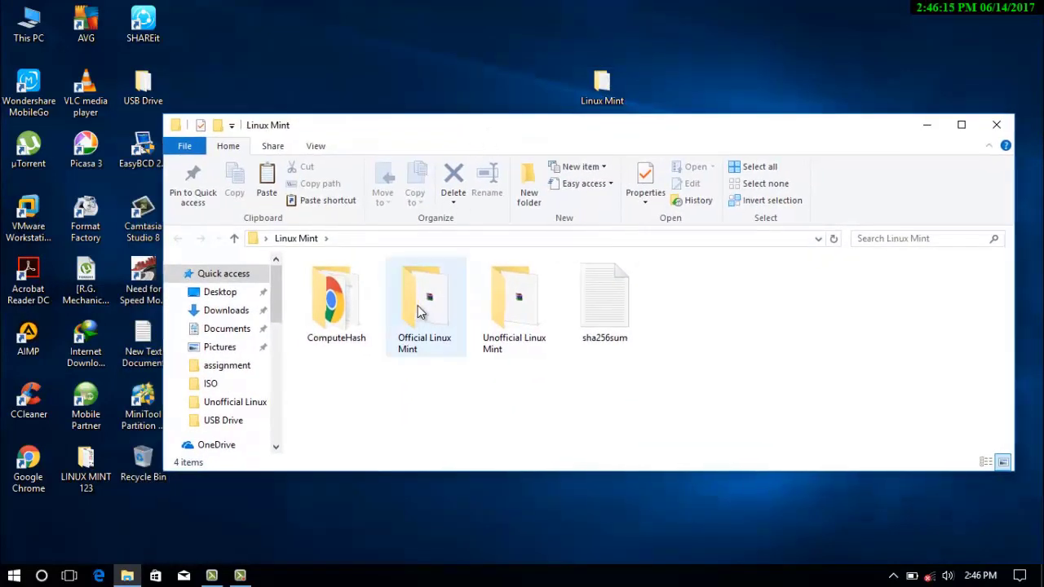
left_click(341, 307)
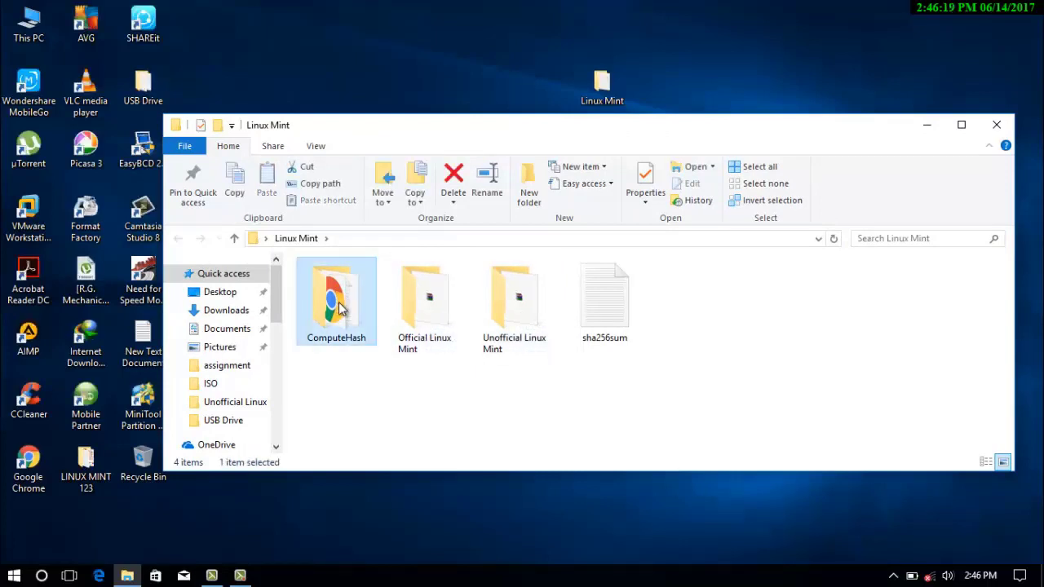
double_click(340, 307)
double_click(350, 287)
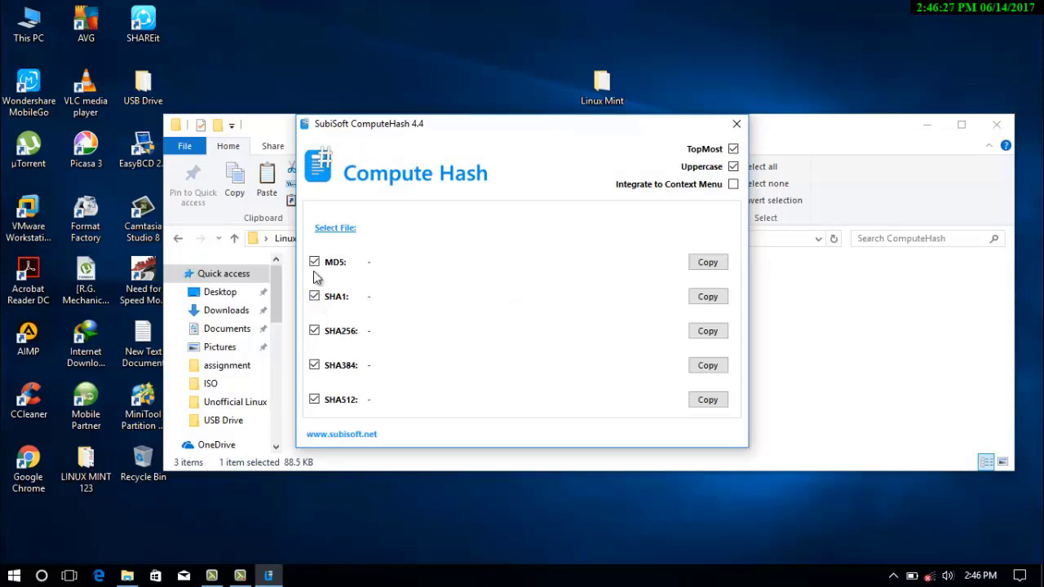
Configure ComputeHash to calculate only the SHA256 hash, with uppercase output turned off.
left_click(315, 263)
left_click(315, 297)
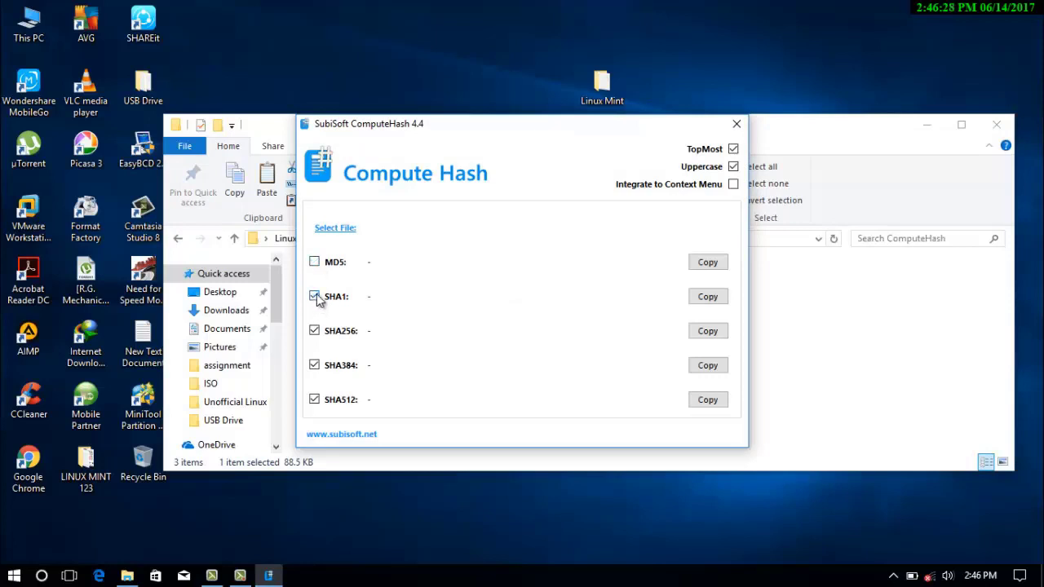
left_click(315, 366)
left_click(733, 166)
Compute the hash of linuxmint-18.1-cinnamon-64bit from the Official Linux Mint folder inside the desktop's Linux Mint folder.
left_click(341, 231)
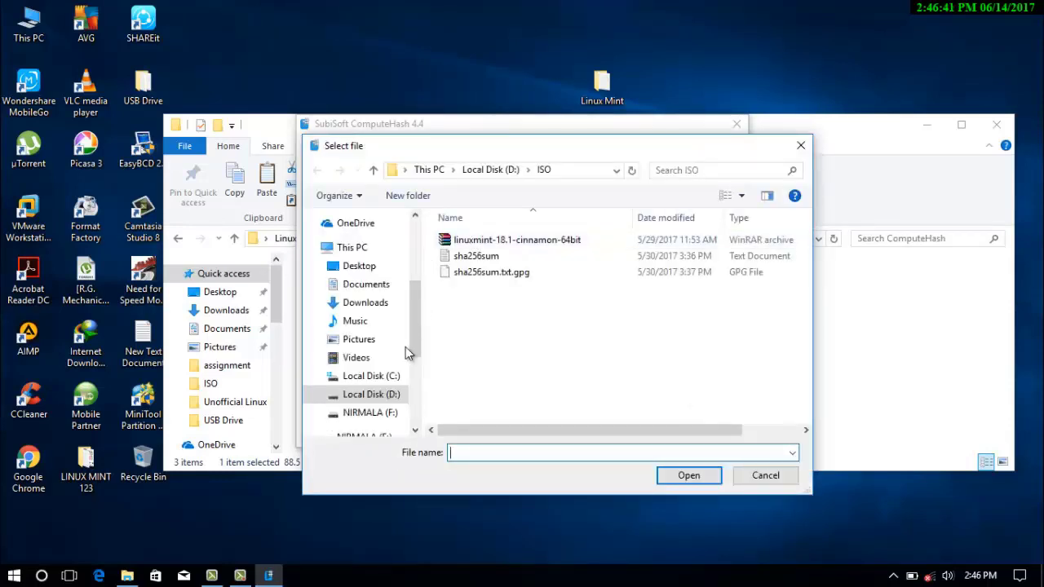
left_click(355, 272)
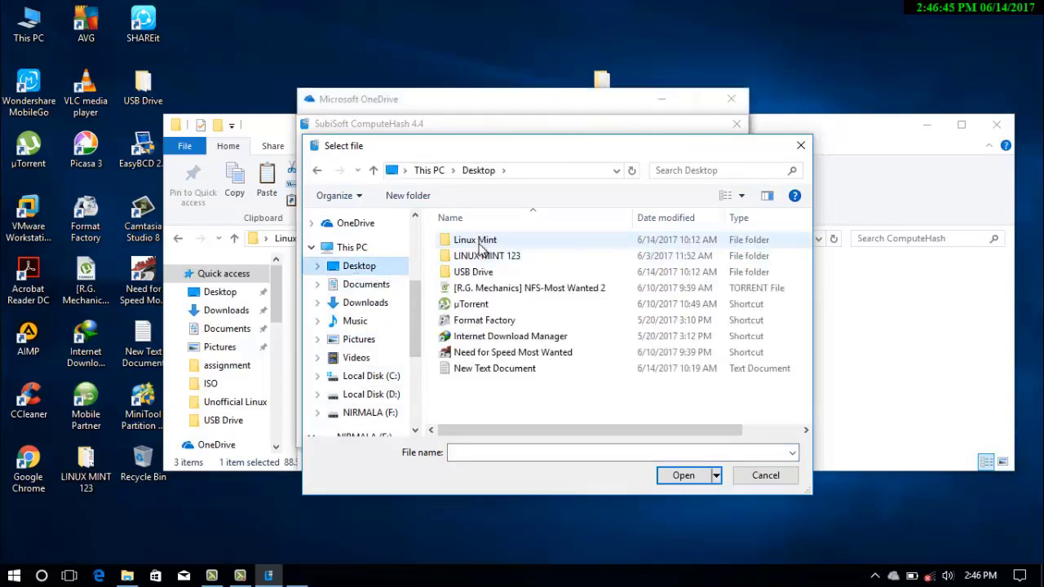
left_click(476, 242)
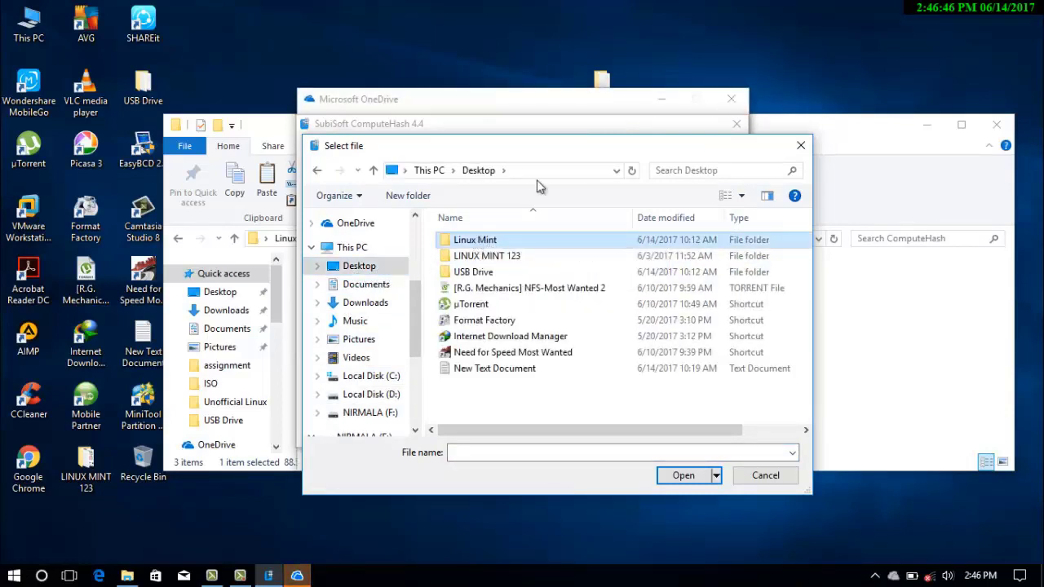
left_click(730, 99)
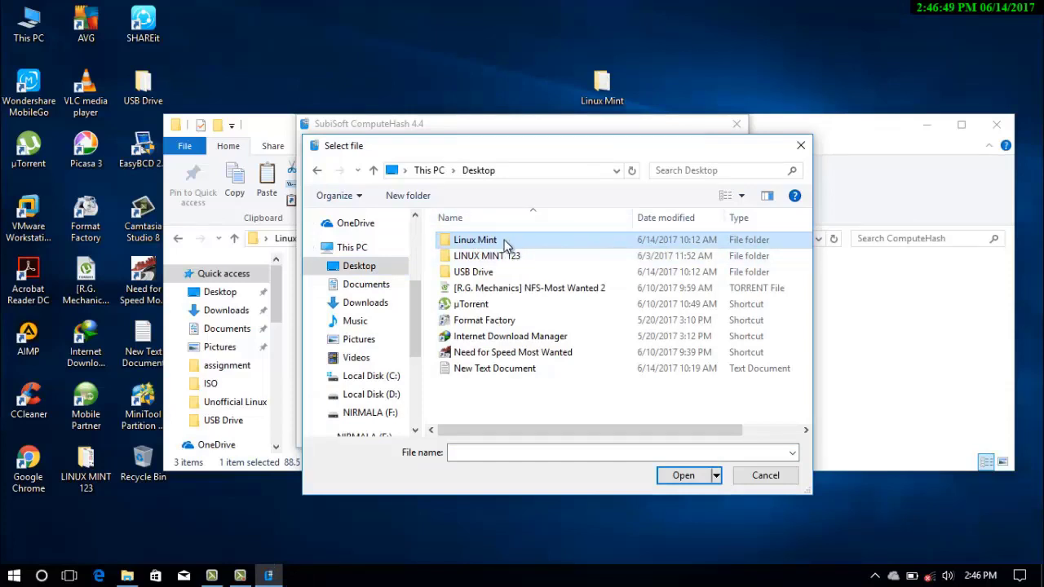
double_click(504, 241)
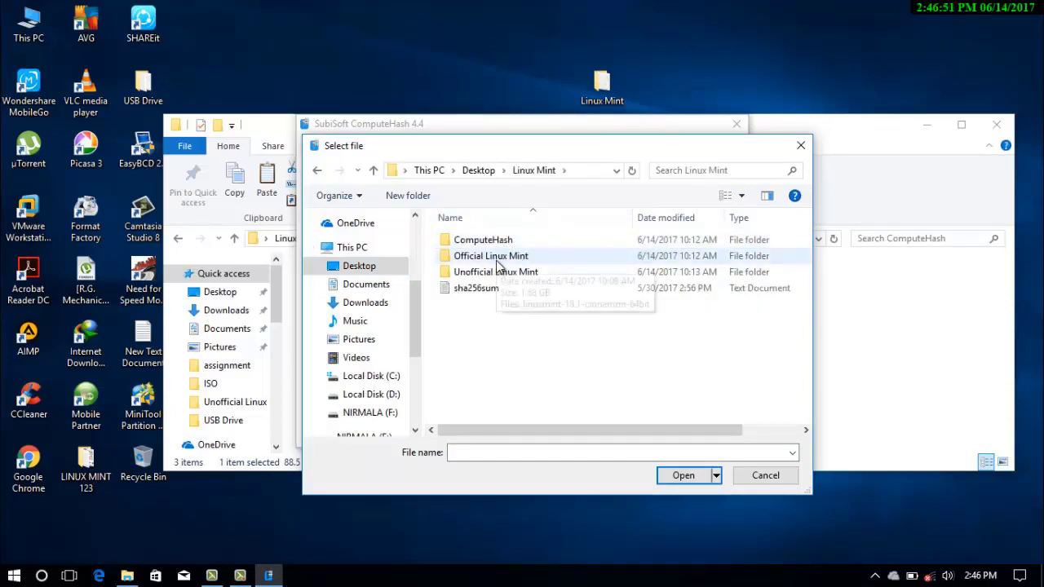
double_click(496, 260)
left_click(523, 246)
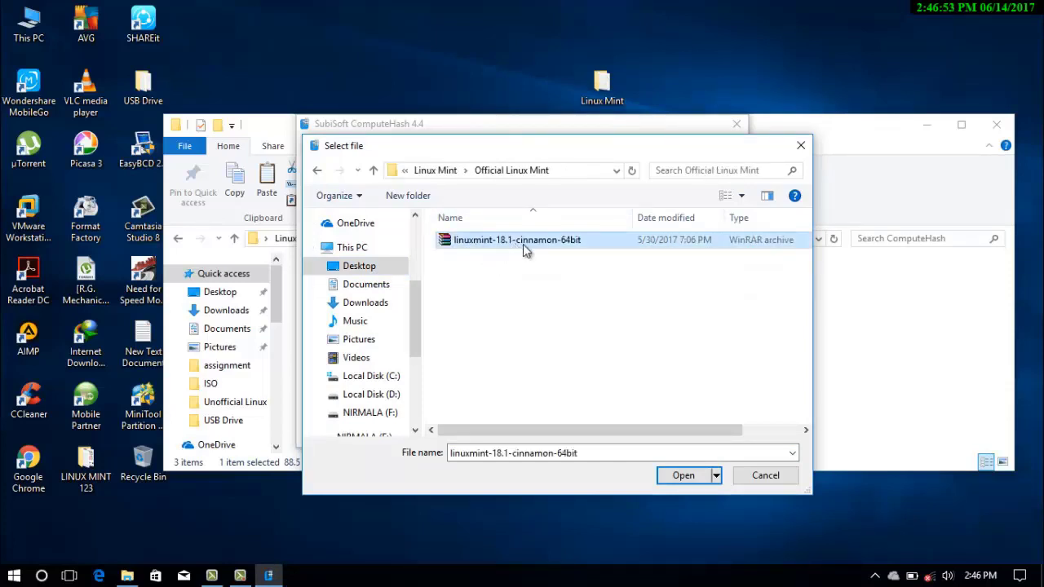
left_click(678, 479)
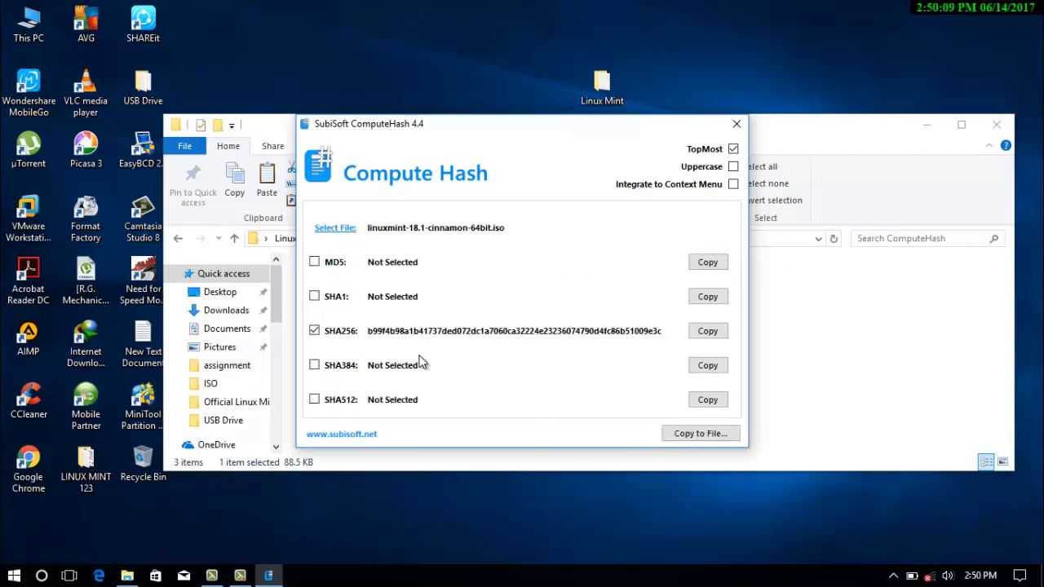
Copy the computed SHA256 hash and close ComputeHash.
left_click(706, 331)
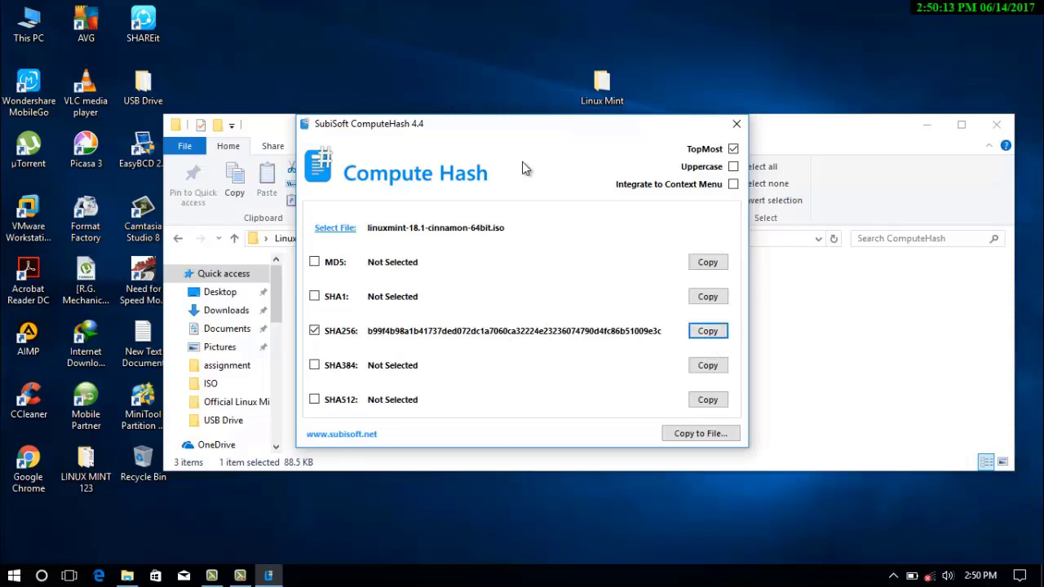
left_click(886, 339)
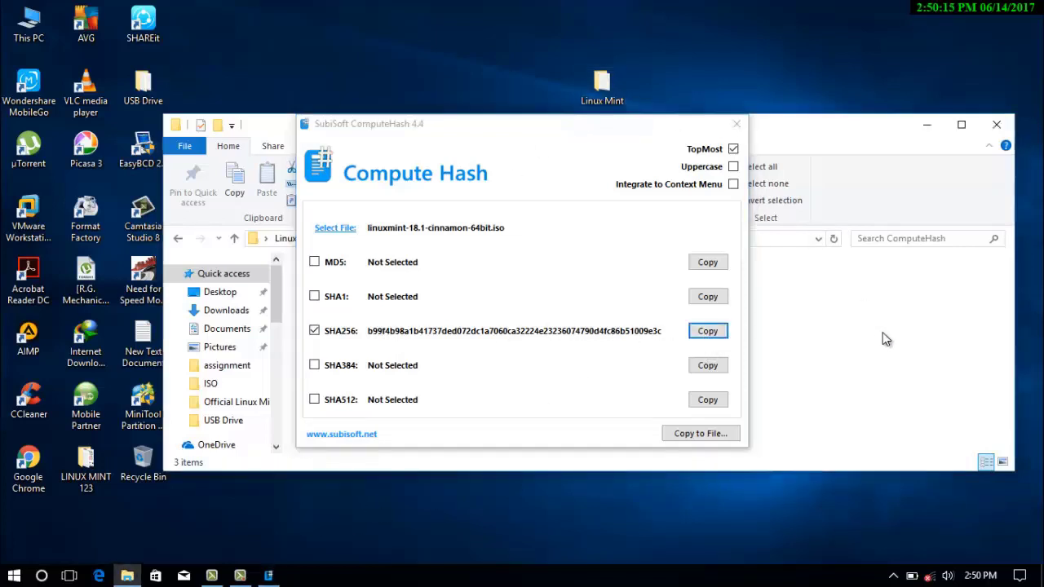
left_click(736, 125)
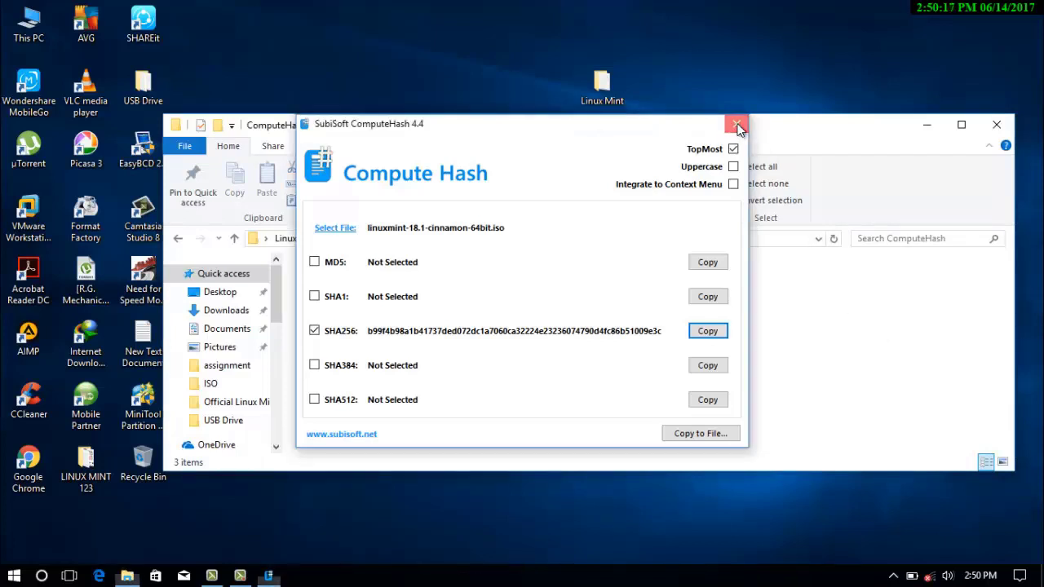
Open the sha256sum text file from the Linux Mint folder and highlight the linuxmint-18.1-cinnamon-64bit.iso file name.
left_click(177, 238)
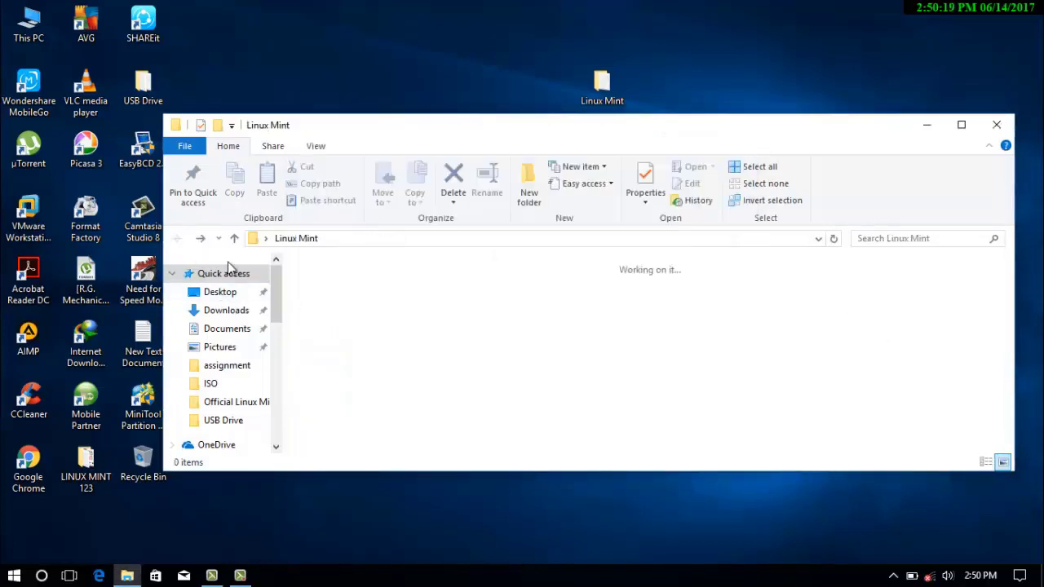
double_click(598, 331)
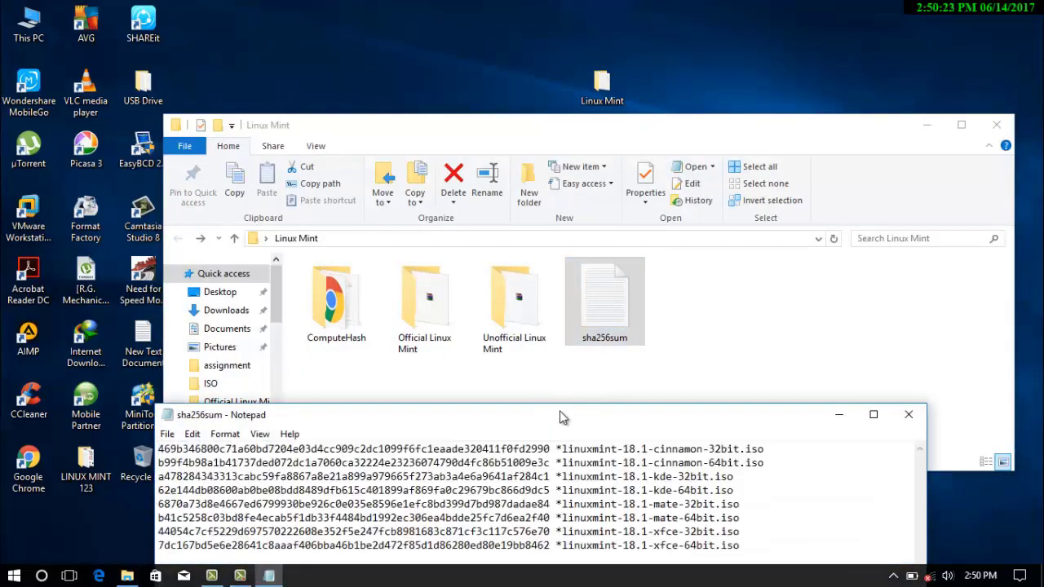
left_click_drag(561, 417, 549, 209)
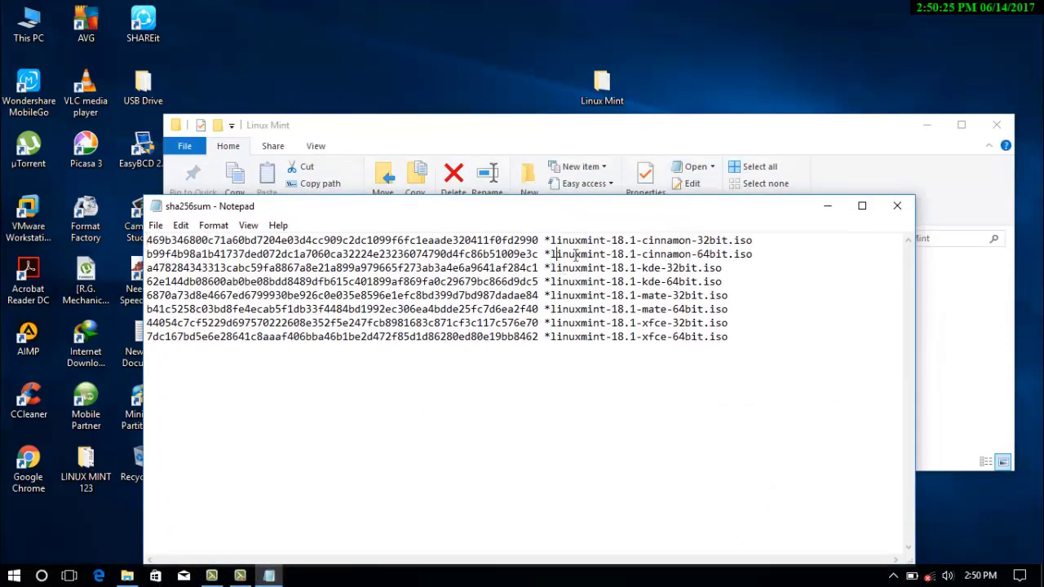
left_click_drag(555, 255, 754, 254)
left_click_drag(670, 216, 664, 367)
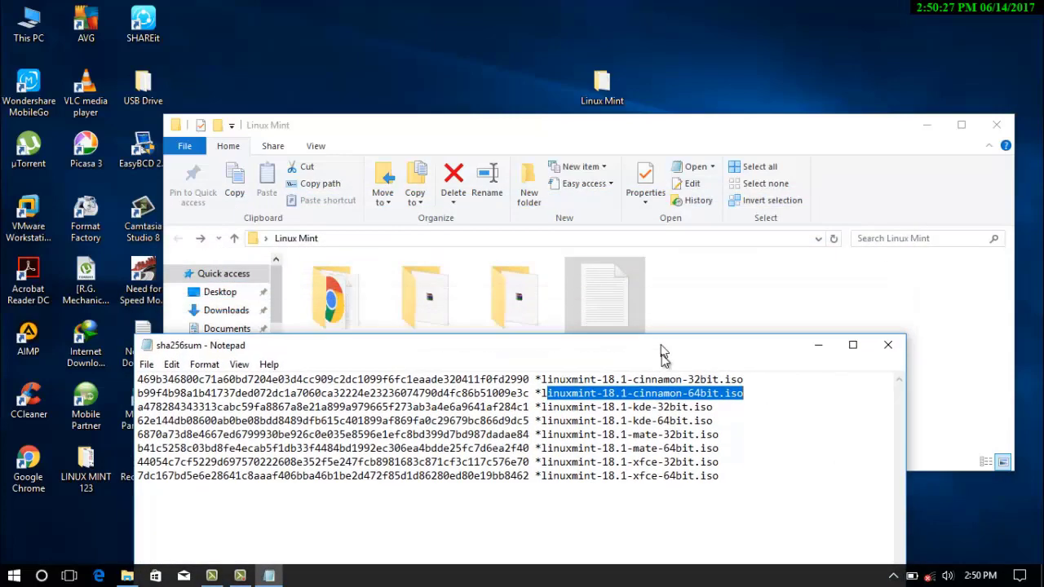
Compare the ISO file name in the Official Linux Mint folder with the cinnamon-64bit entry in the checksum file.
left_click(447, 303)
double_click(447, 304)
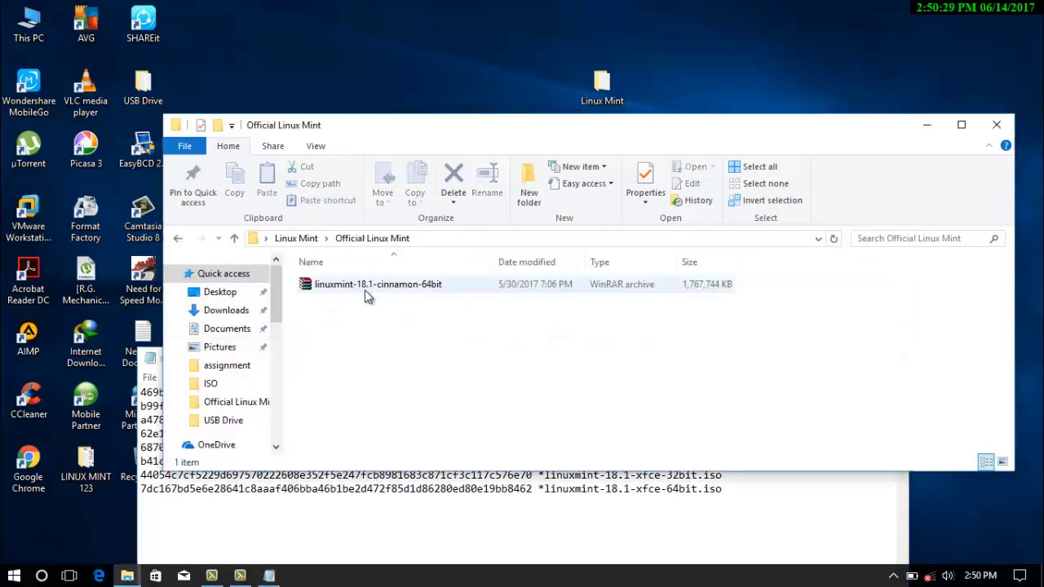
left_click(651, 525)
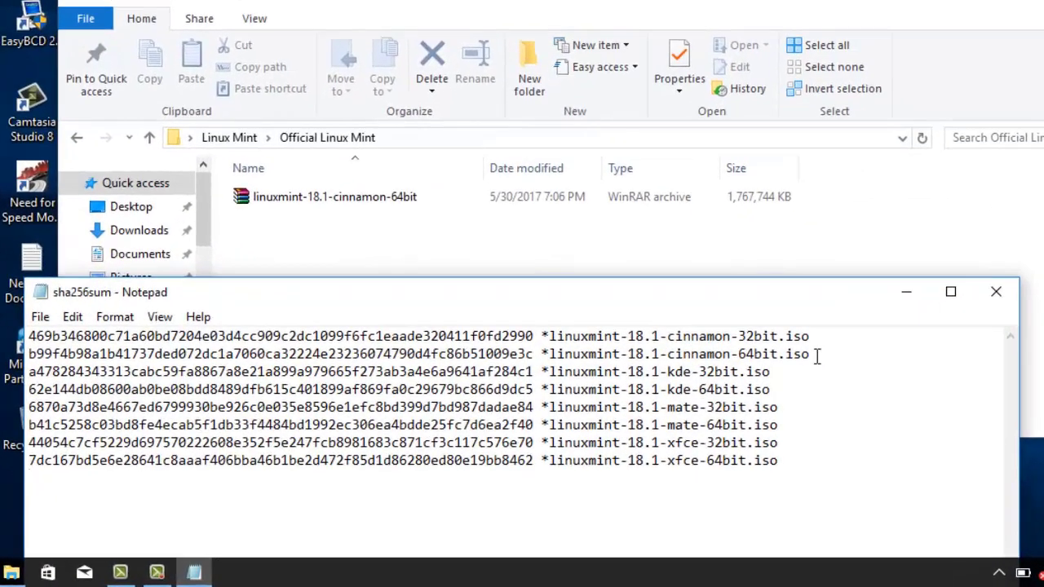
left_click_drag(765, 392, 661, 394)
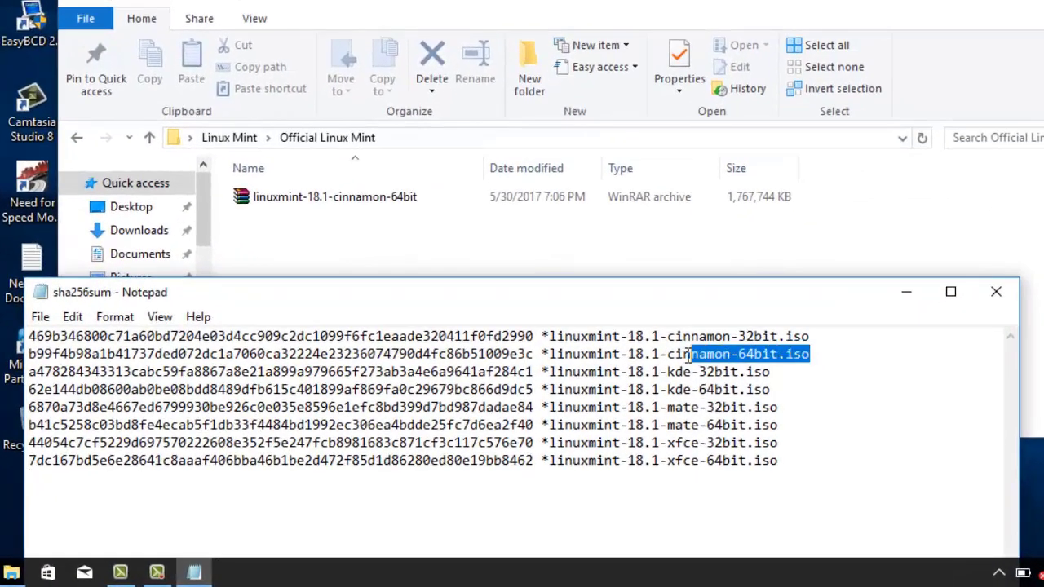
Paste the copied hash on a new line below the cinnamon-64bit entry and label it "official linux mint".
left_click(838, 366)
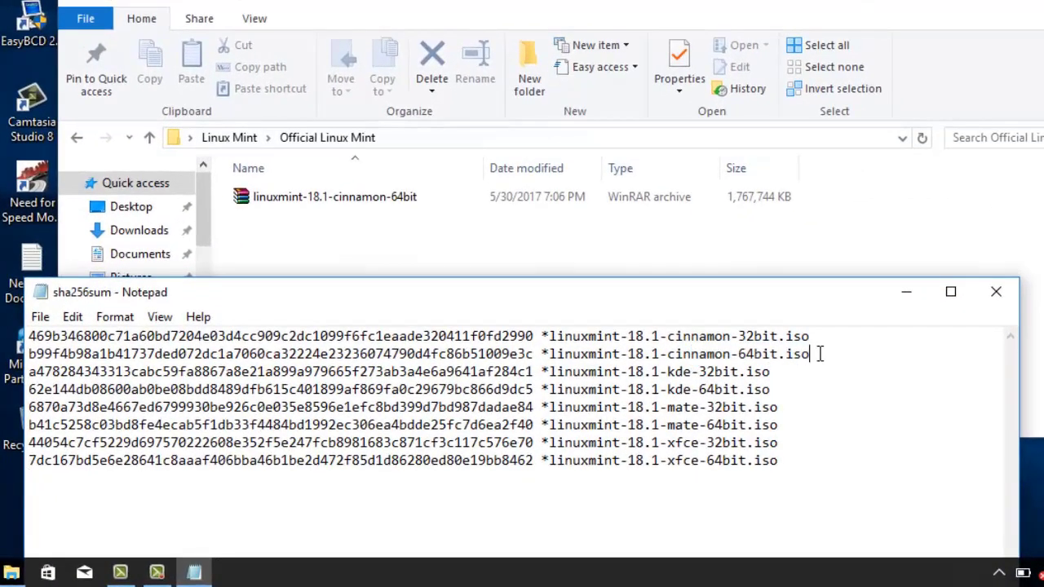
key("Return")
key("Return")
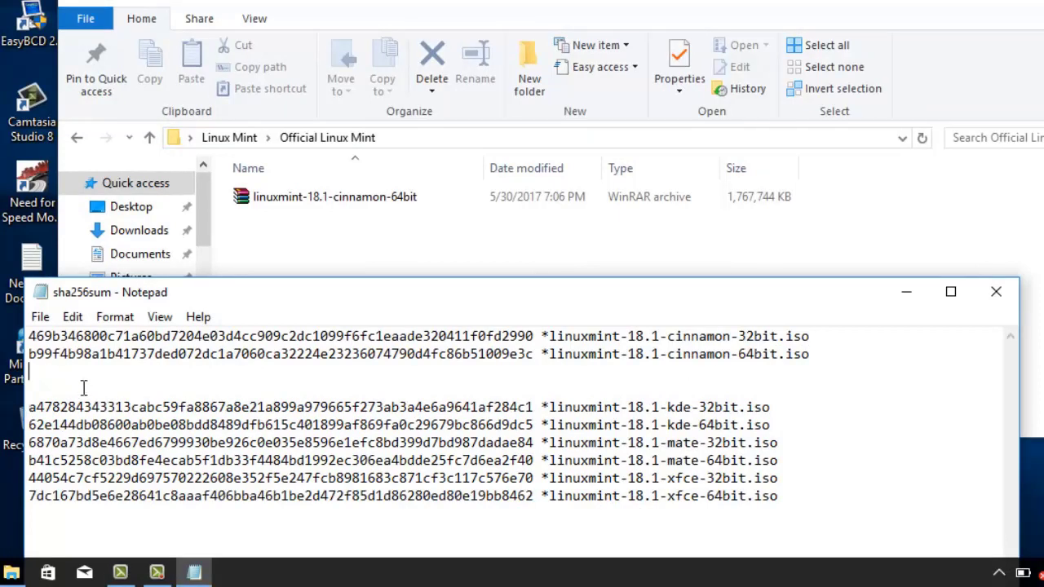
key("ctrl+v")
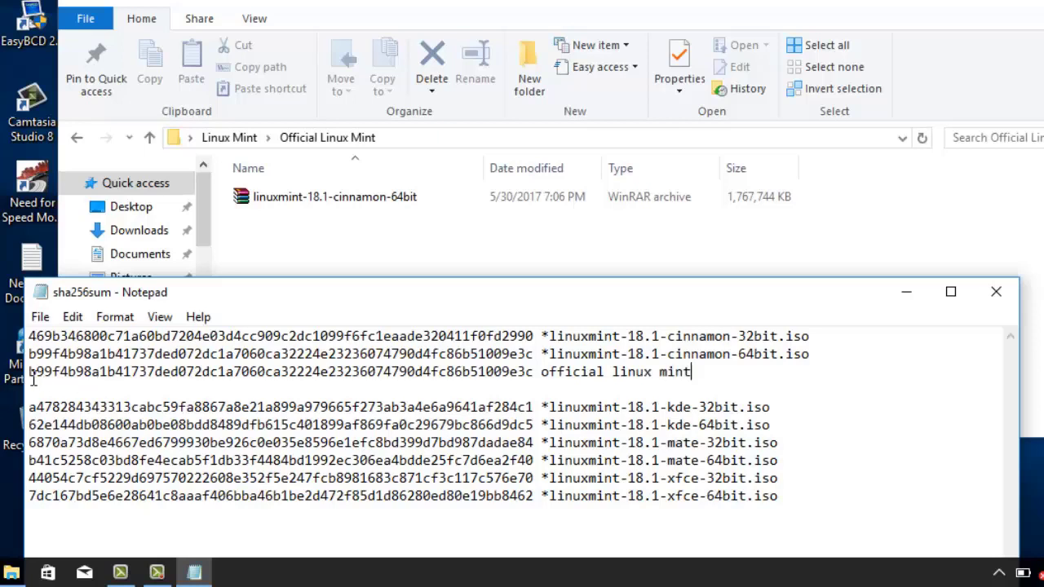
Copy the cinnamon-64bit checksum line together with the "official linux mint" line, and minimize the checksum file and folder windows.
left_click_drag(29, 377, 28, 352)
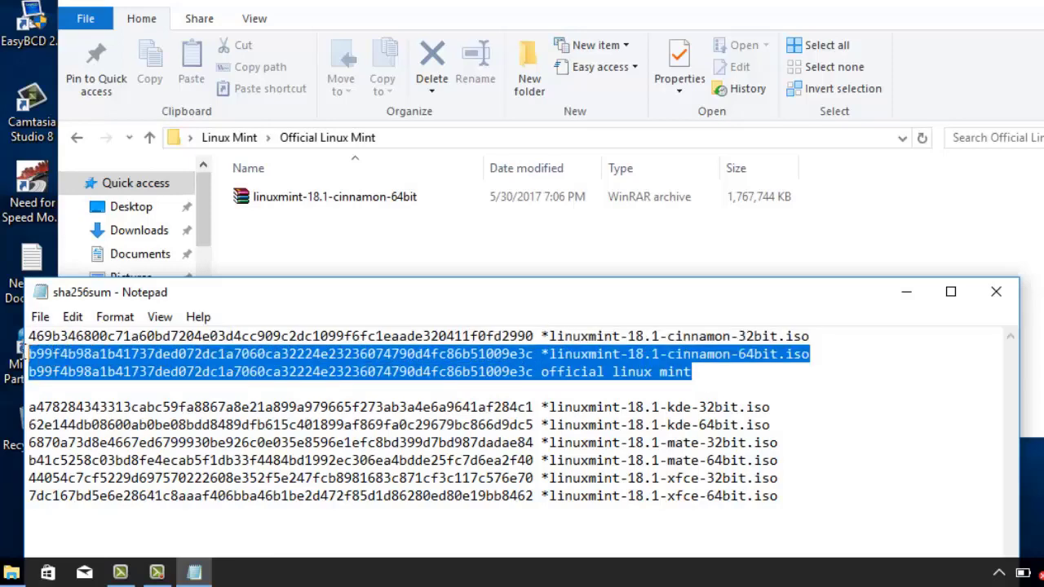
right_click(80, 359)
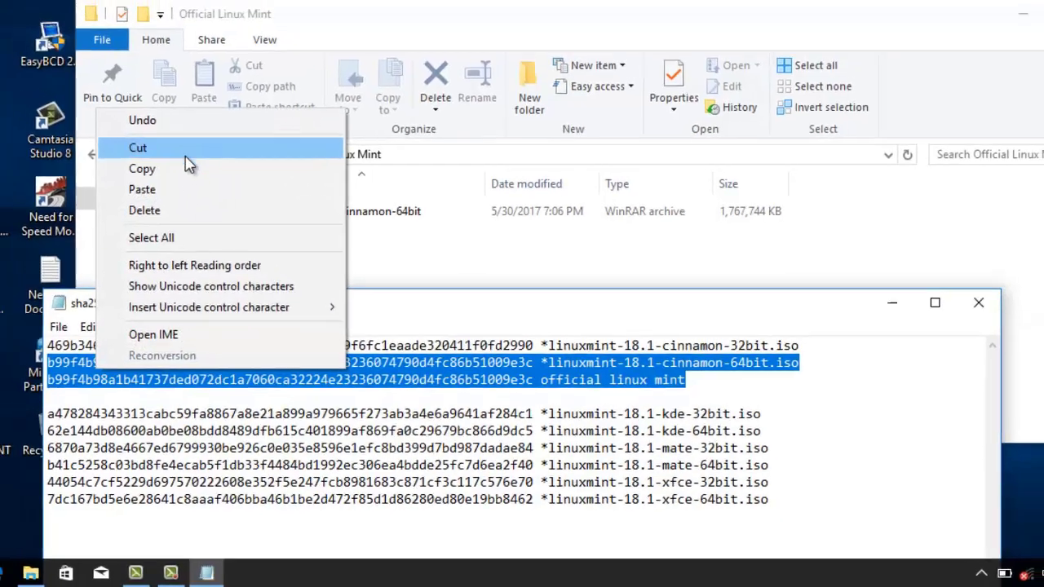
left_click(134, 150)
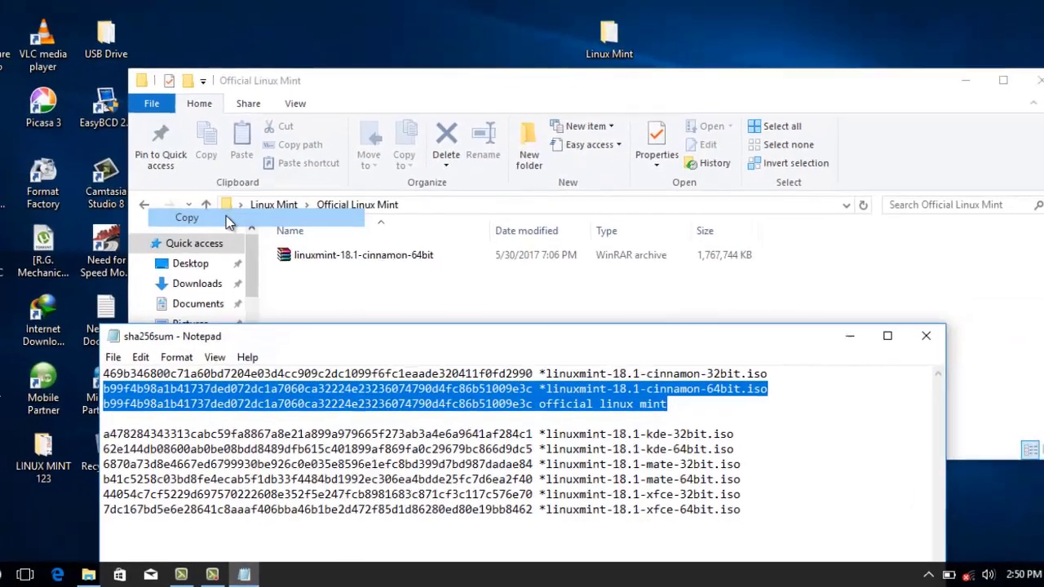
left_click(779, 384)
left_click(849, 336)
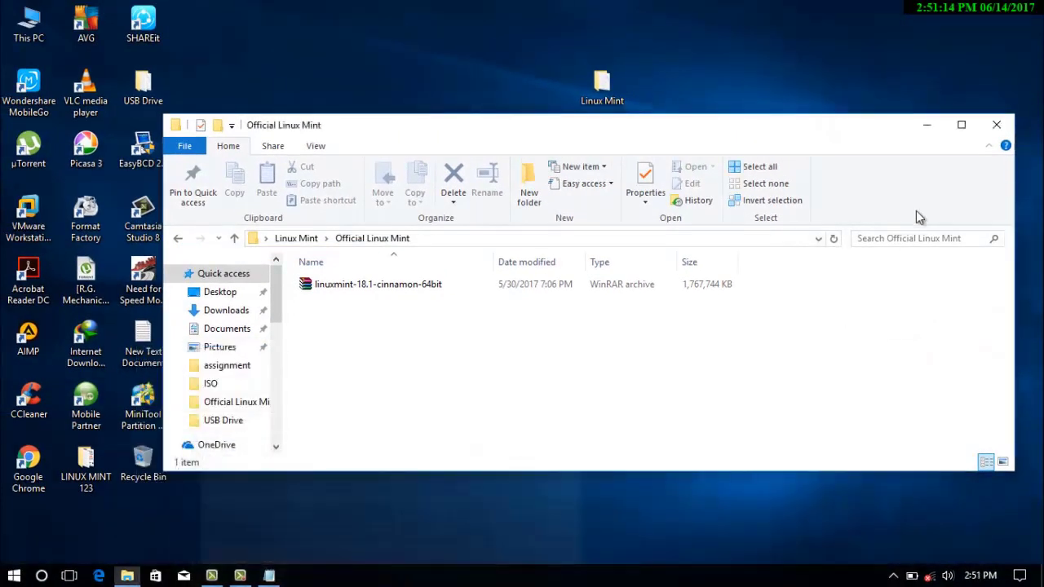
left_click(927, 127)
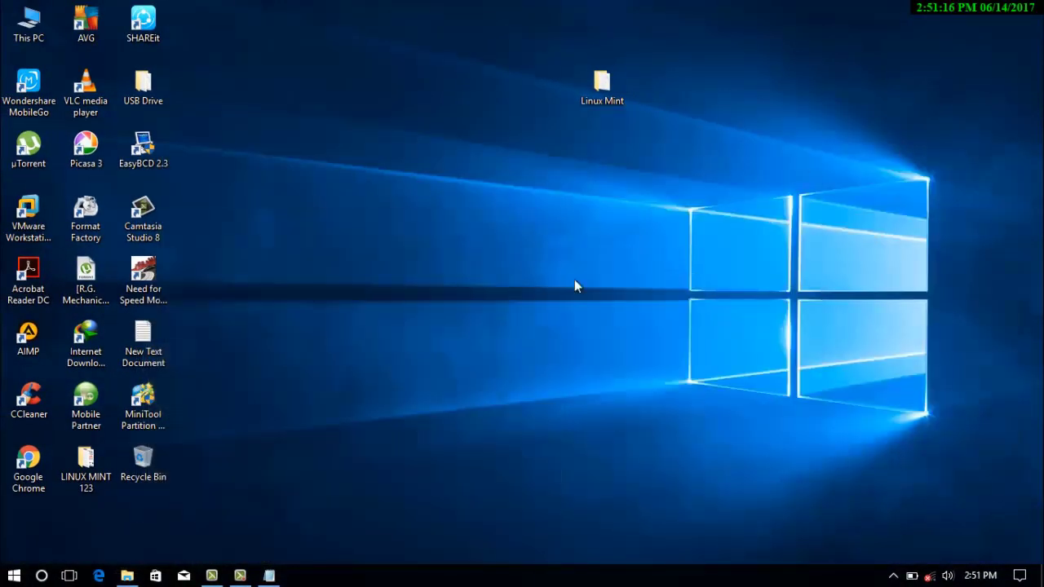
Create a new text document on the desktop and paste the two copied checksum lines into it.
right_click(323, 387)
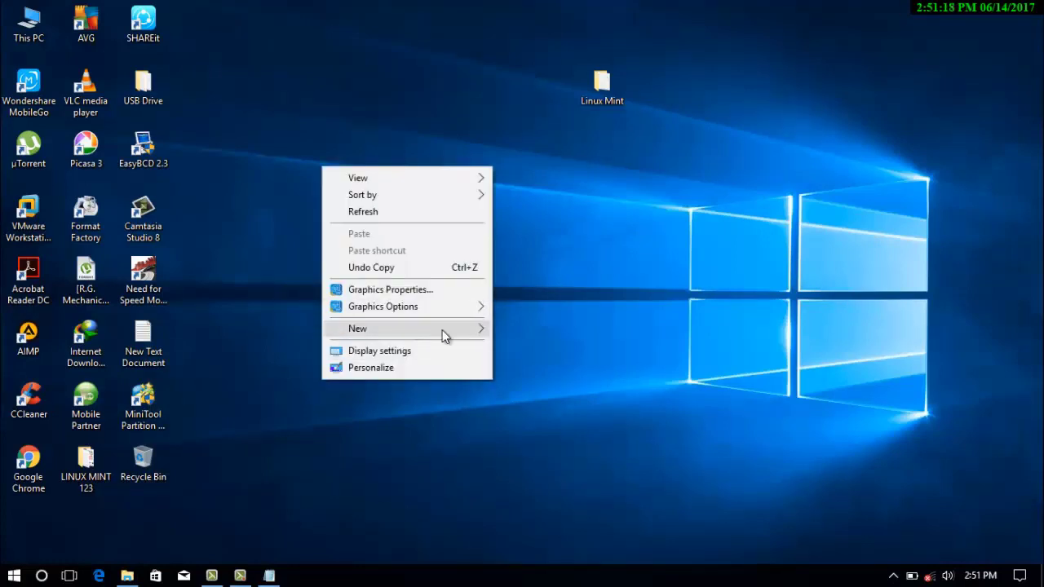
mouse_move(444, 336)
left_click(571, 419)
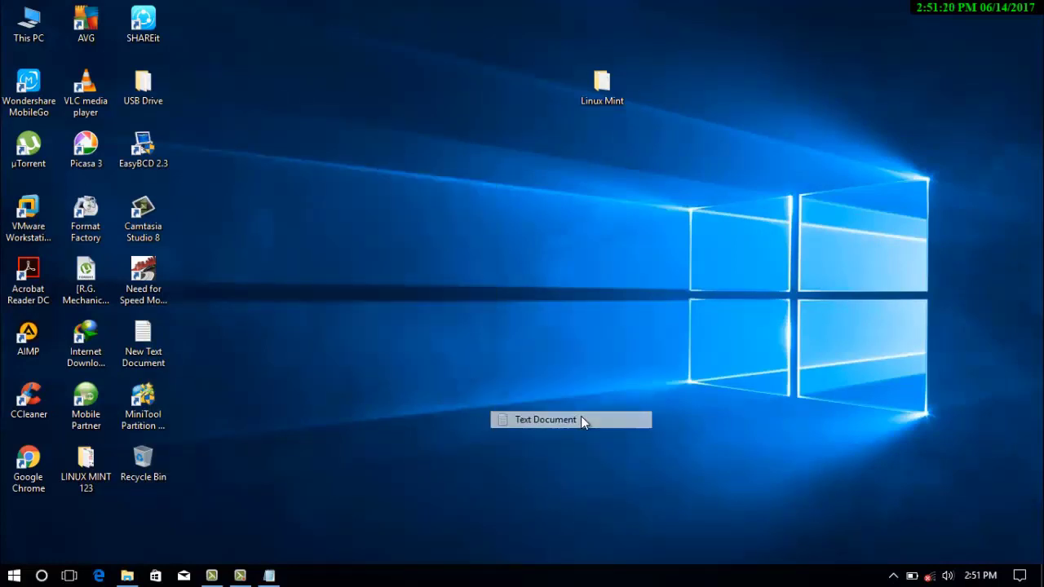
double_click(325, 396)
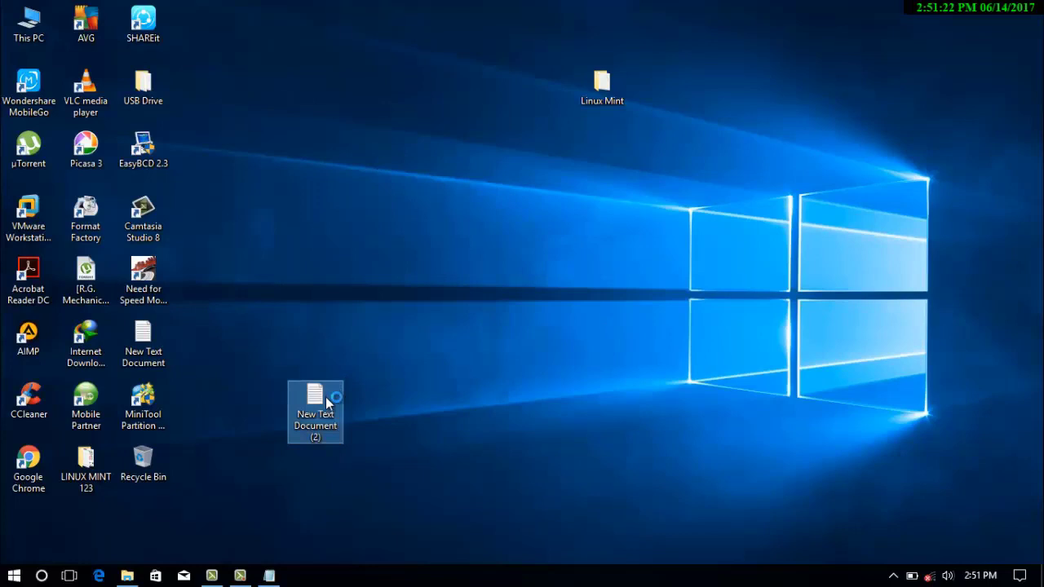
left_click_drag(436, 420, 497, 167)
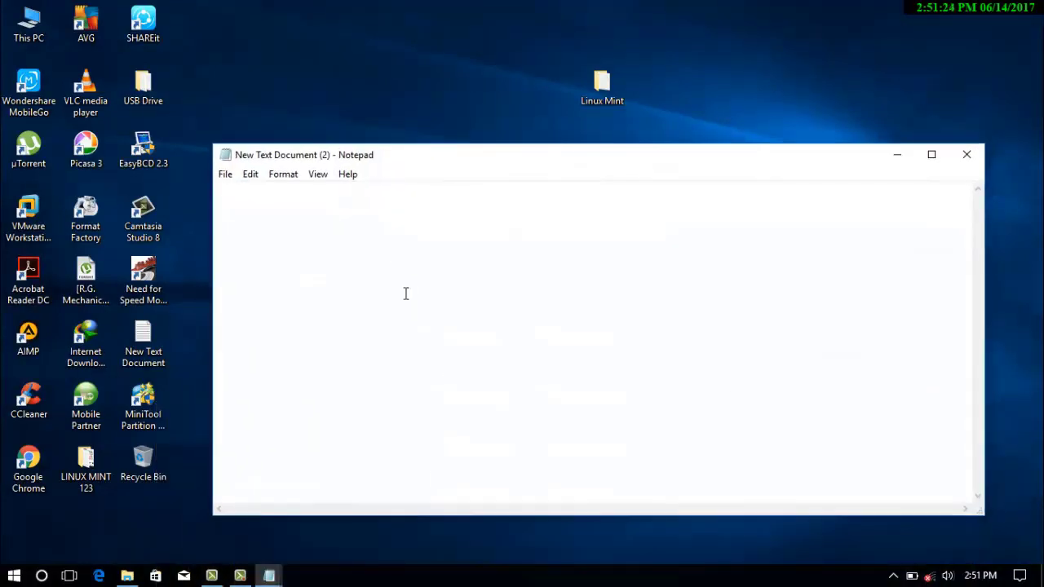
right_click(410, 291)
left_click(444, 353)
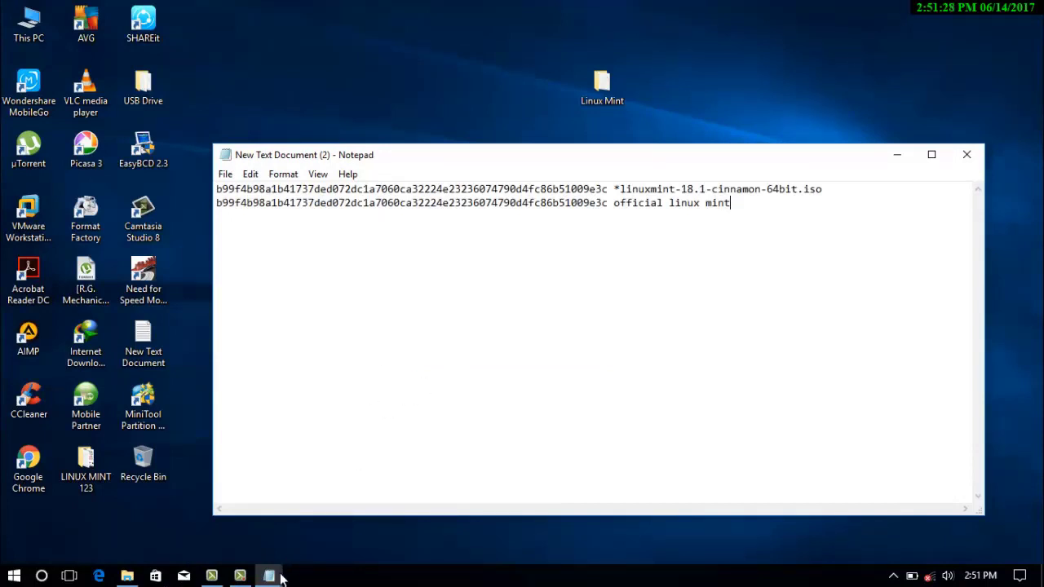
Check the ISO file inside the Unofficial Linux Mint folder and return to the Linux Mint folder.
left_click(600, 91)
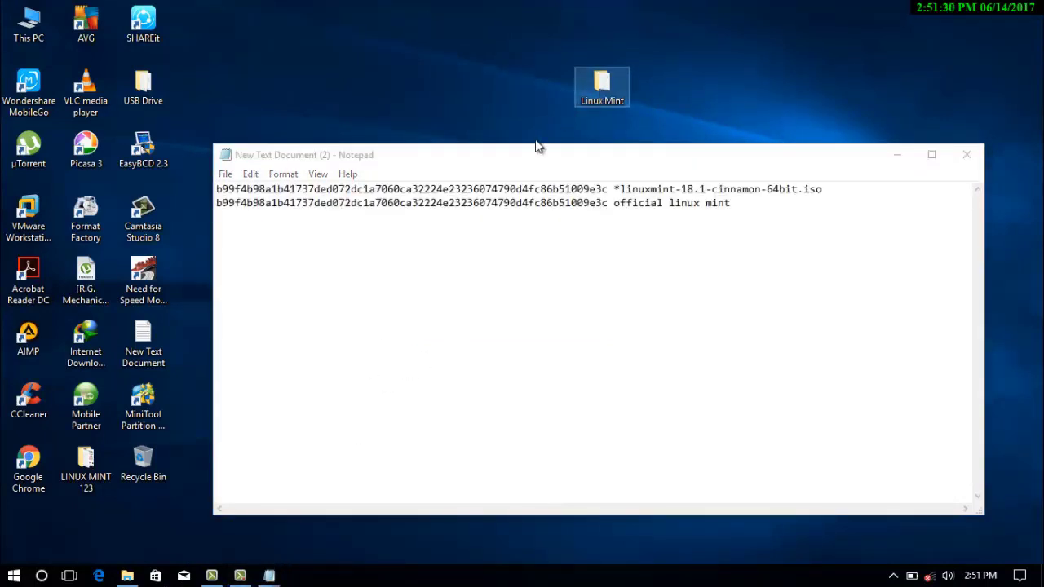
double_click(603, 91)
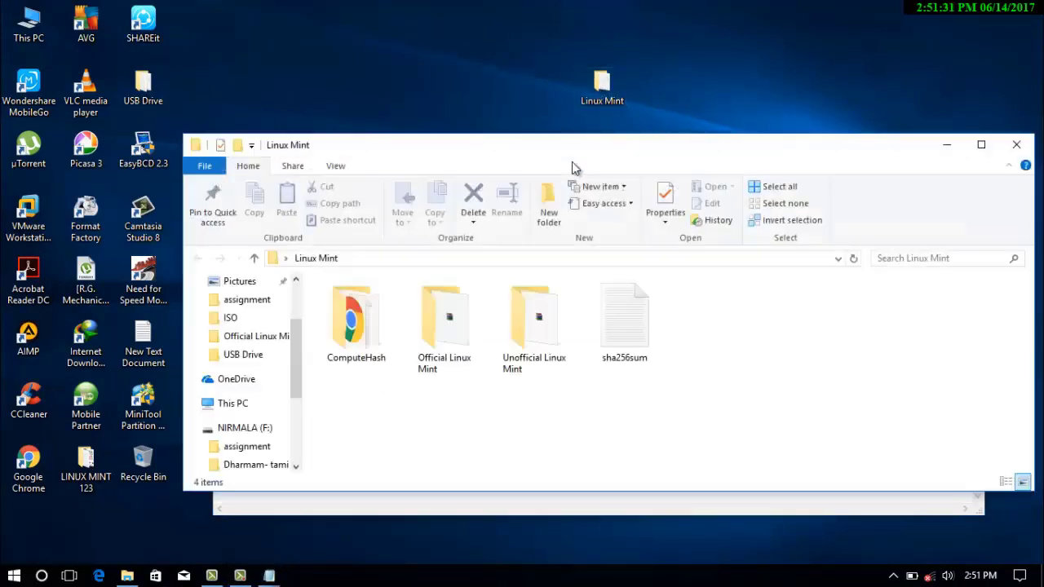
double_click(528, 308)
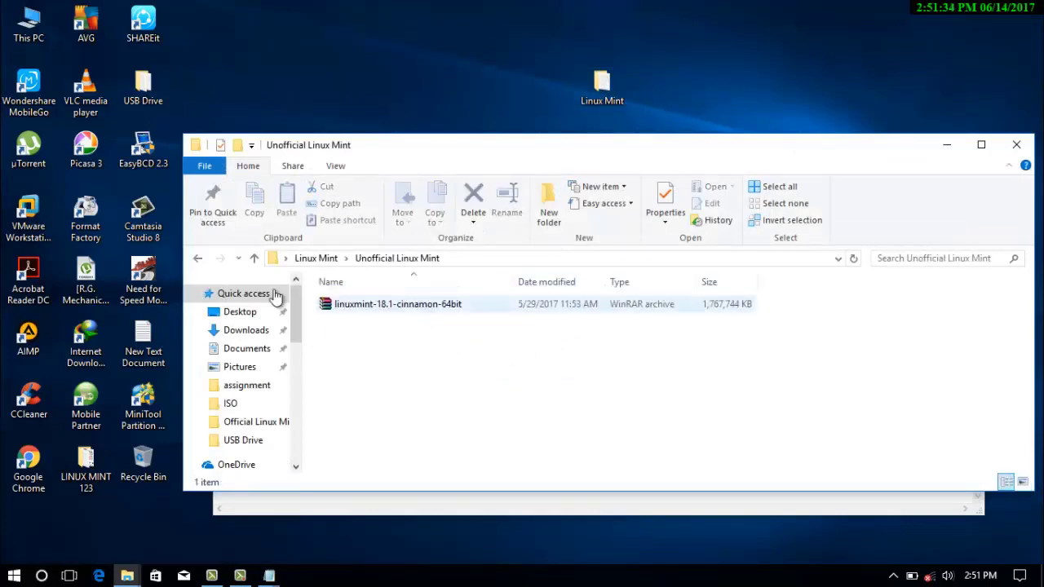
left_click(203, 260)
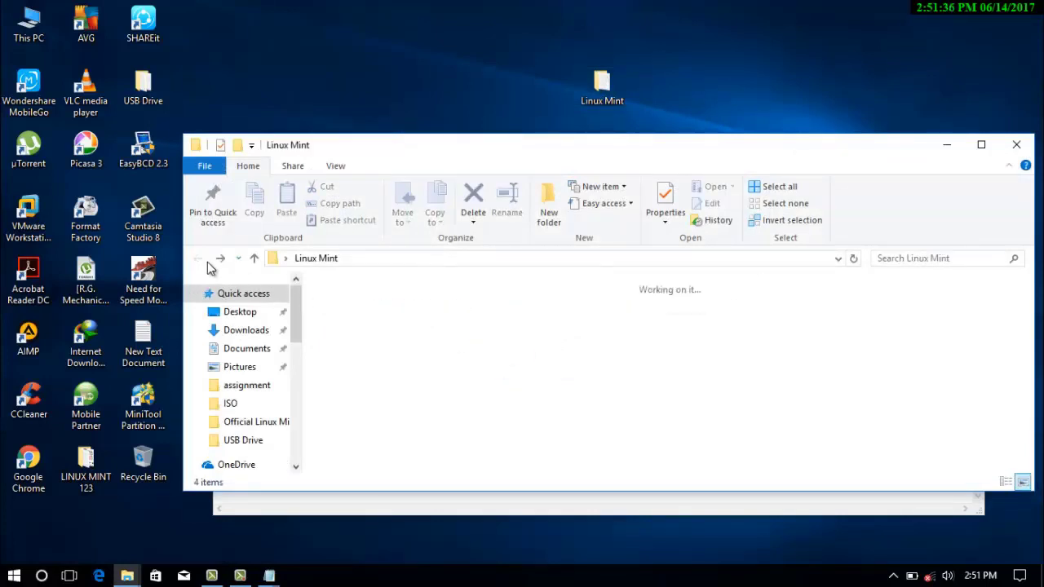
Launch ComputeHash from its folder and leave only SHA256 enabled, with uppercase output turned off.
double_click(370, 310)
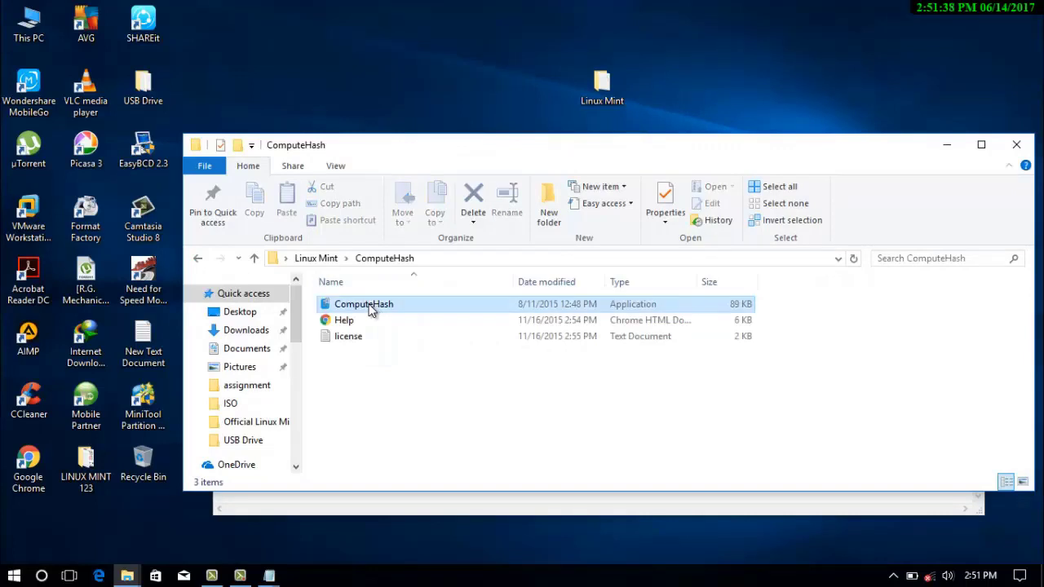
left_click(370, 309)
double_click(369, 308)
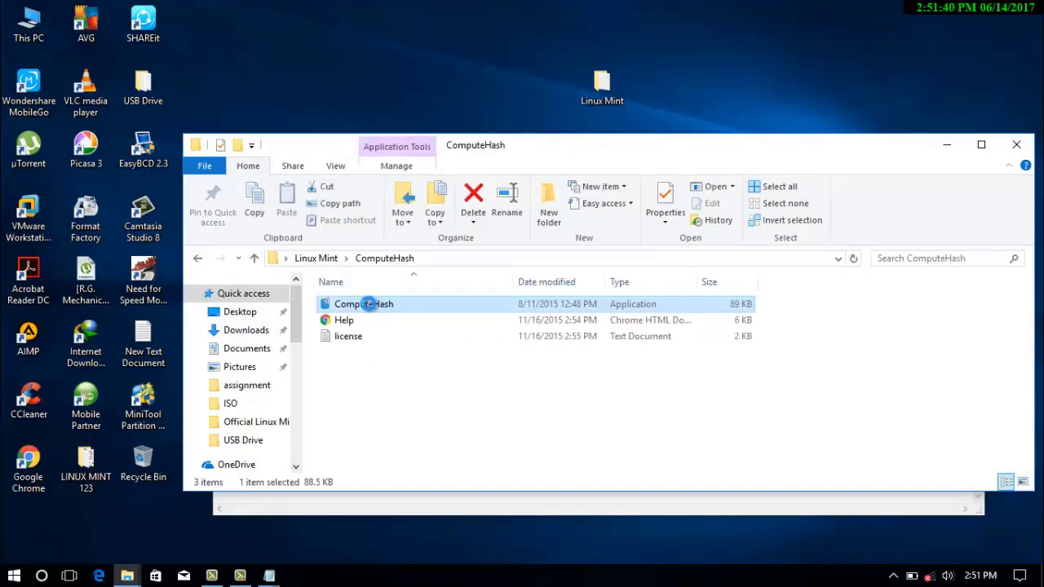
left_click(314, 263)
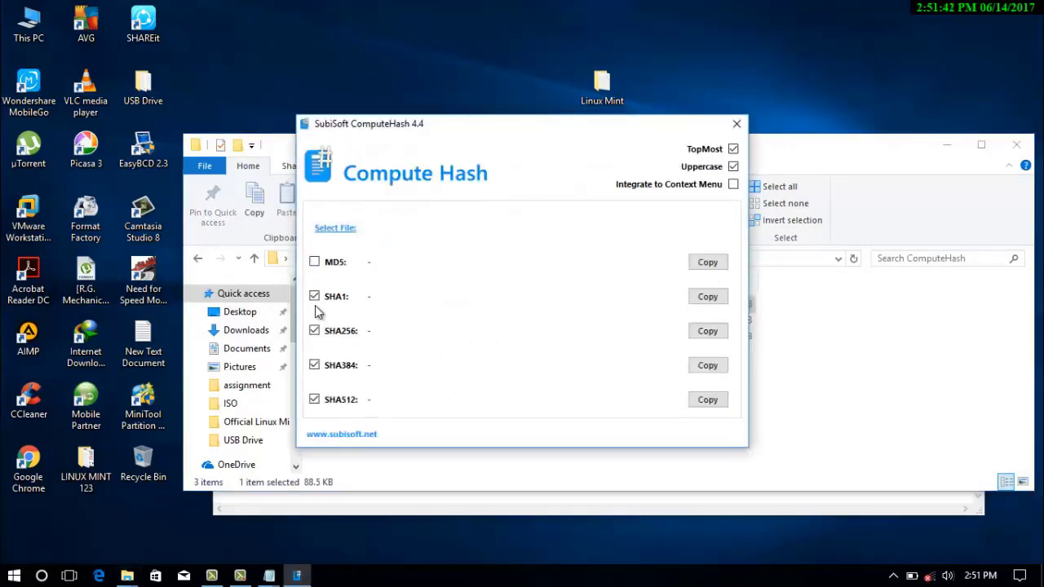
left_click(314, 296)
left_click(315, 365)
left_click(314, 399)
Compute the SHA256 hash of linuxmint-18.1-cinnamon-64bit.iso from the Unofficial Linux Mint folder.
left_click(351, 230)
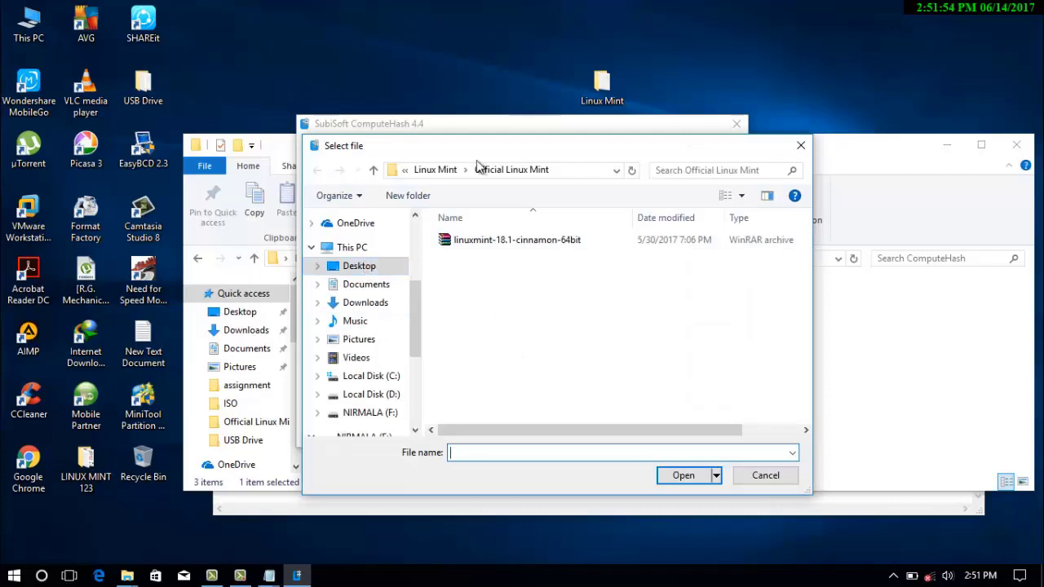
left_click(450, 170)
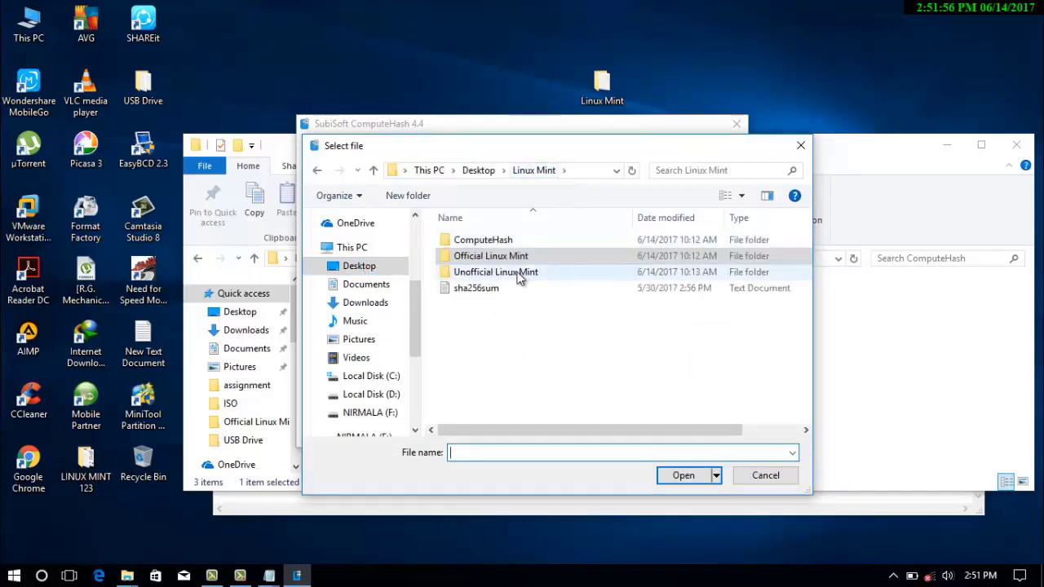
double_click(518, 275)
double_click(493, 239)
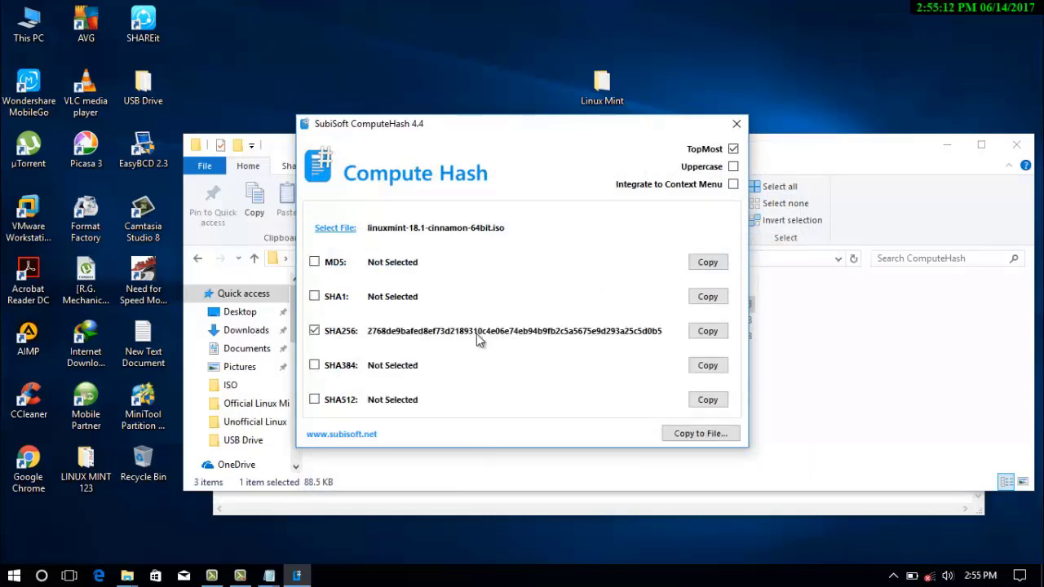
Copy the computed hash into New Text Document (2) below the official lines, label it "unofficial linux mint" and space out the entries.
left_click(712, 333)
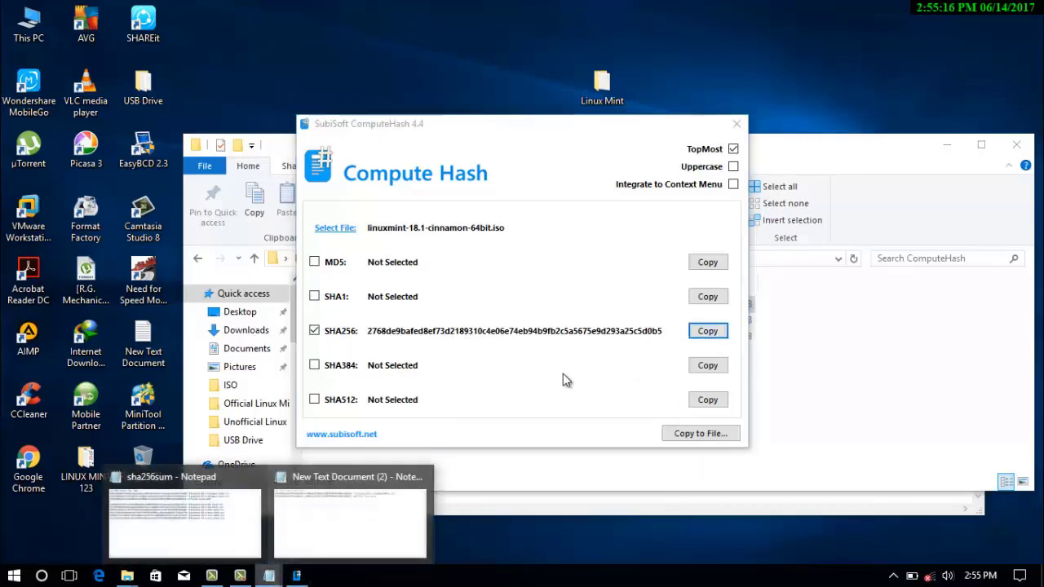
left_click(737, 126)
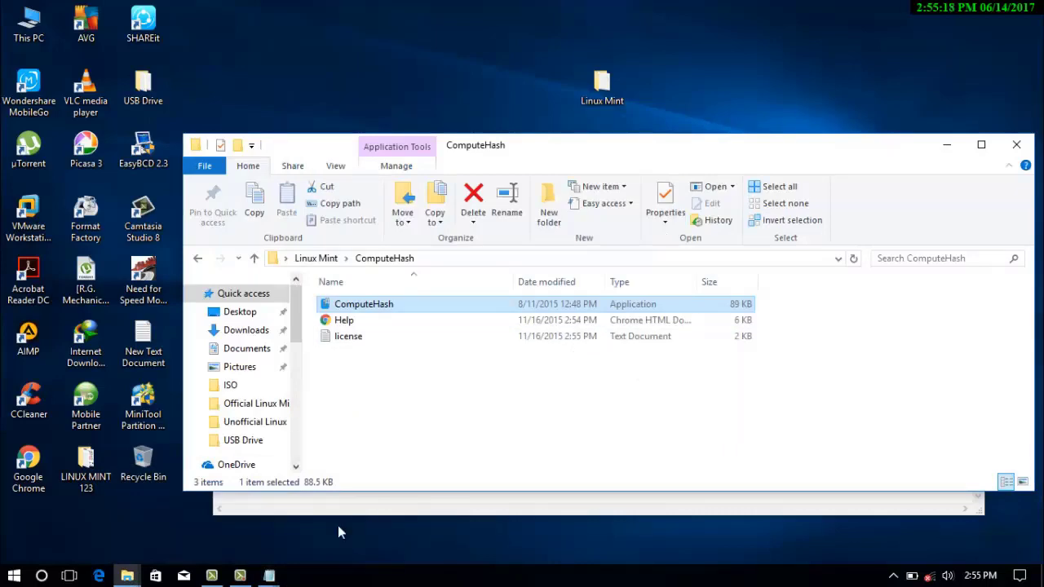
left_click(269, 576)
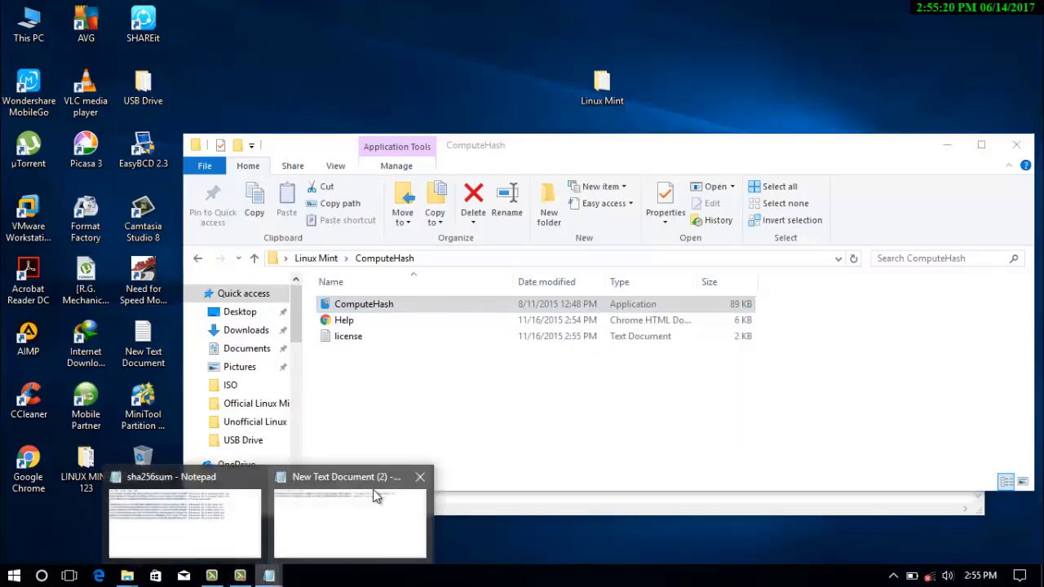
left_click(366, 528)
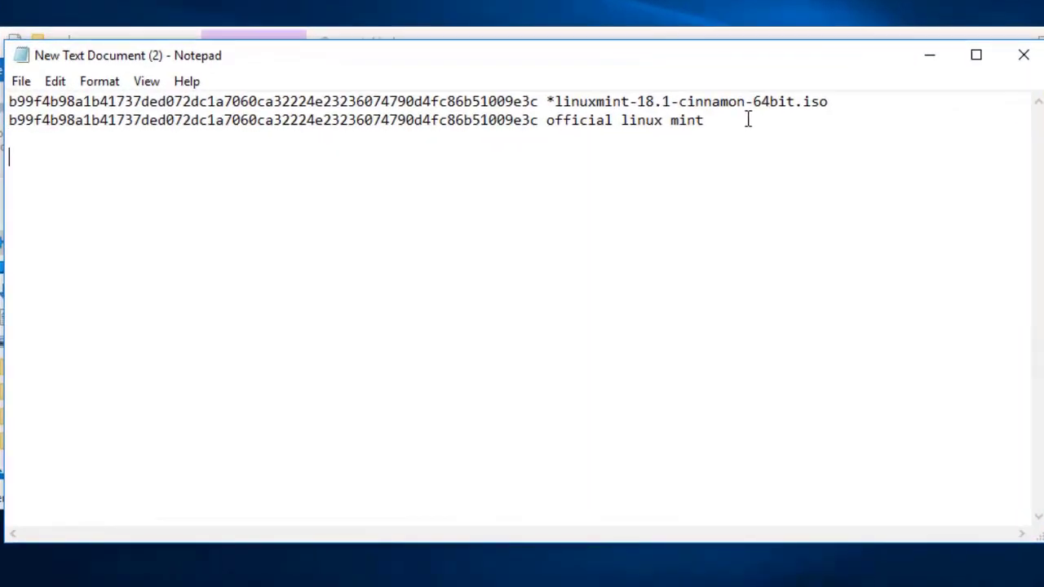
key("ctrl+v")
left_click(855, 101)
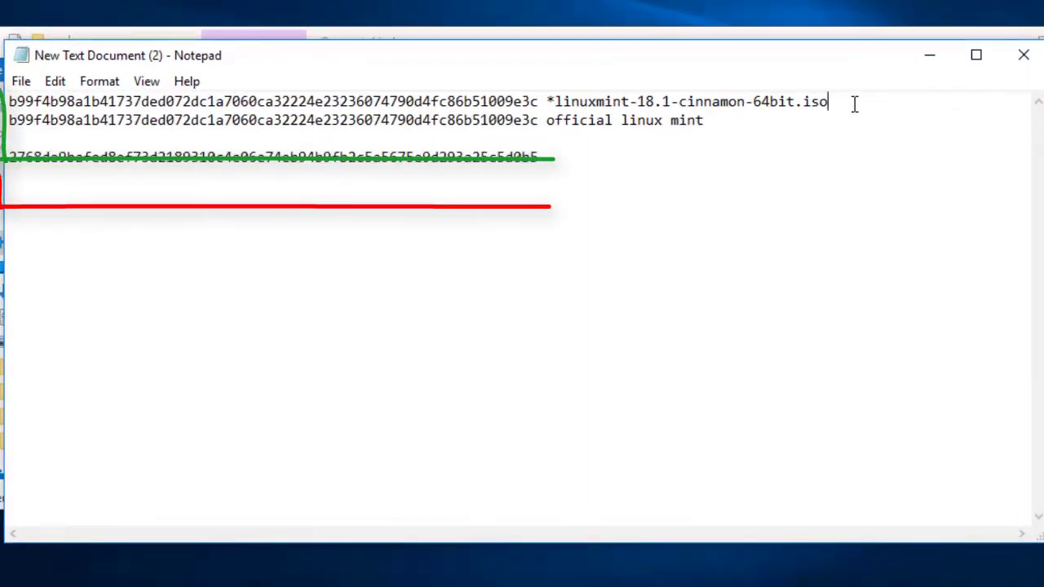
key("Return")
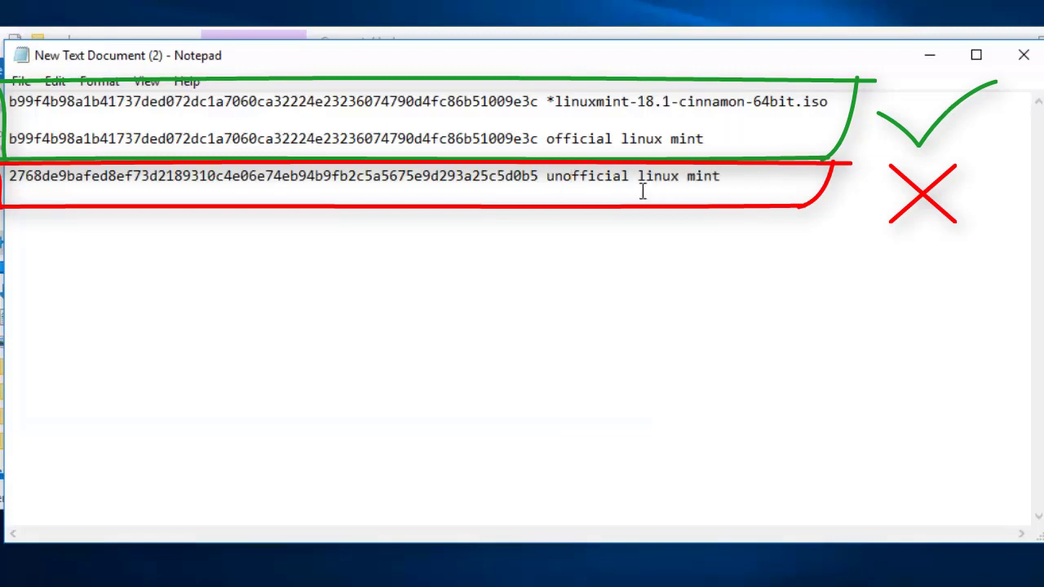
Compare the unofficial ISO's hash with the official ISO's hash and the published cinnamon-64bit checksum.
left_click_drag(539, 176, 40, 192)
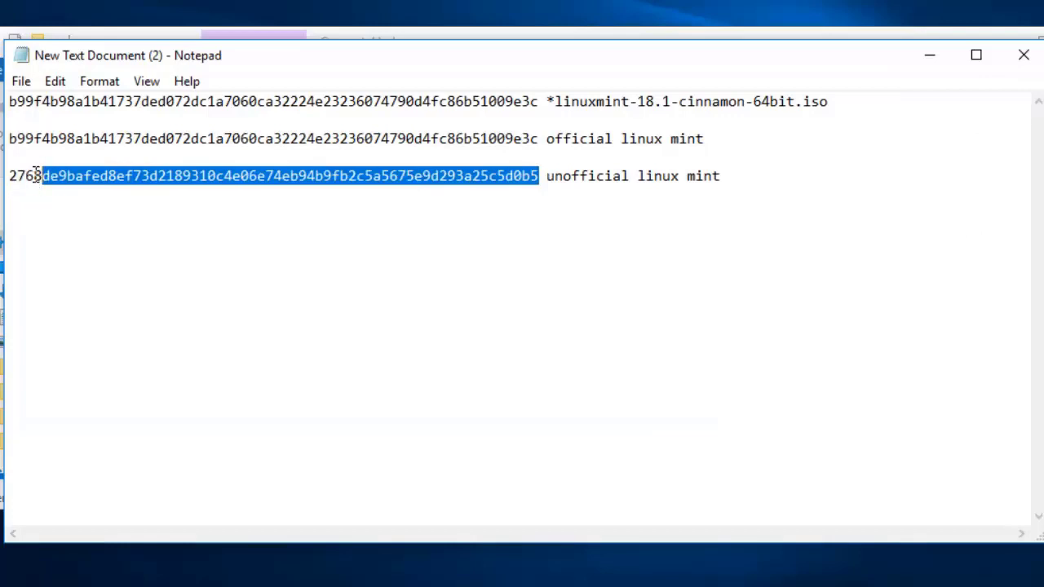
left_click_drag(12, 147, 530, 145)
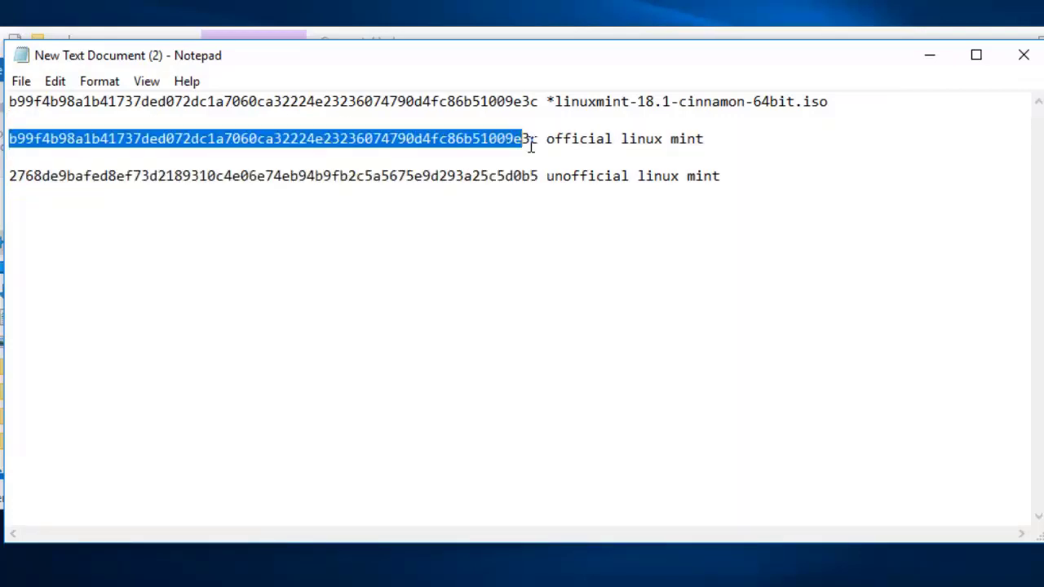
left_click_drag(540, 108, 7, 99)
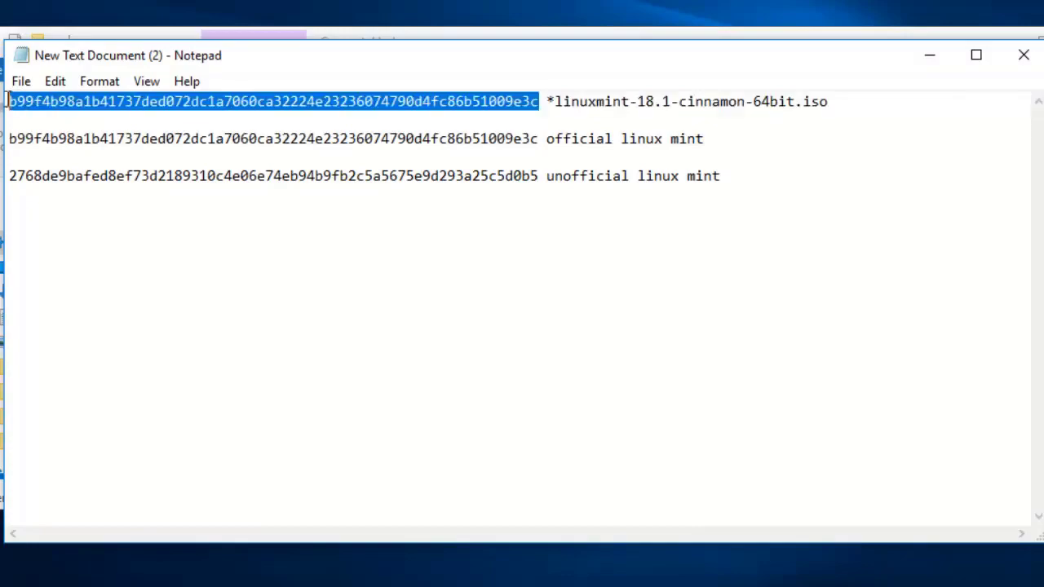
left_click(306, 258)
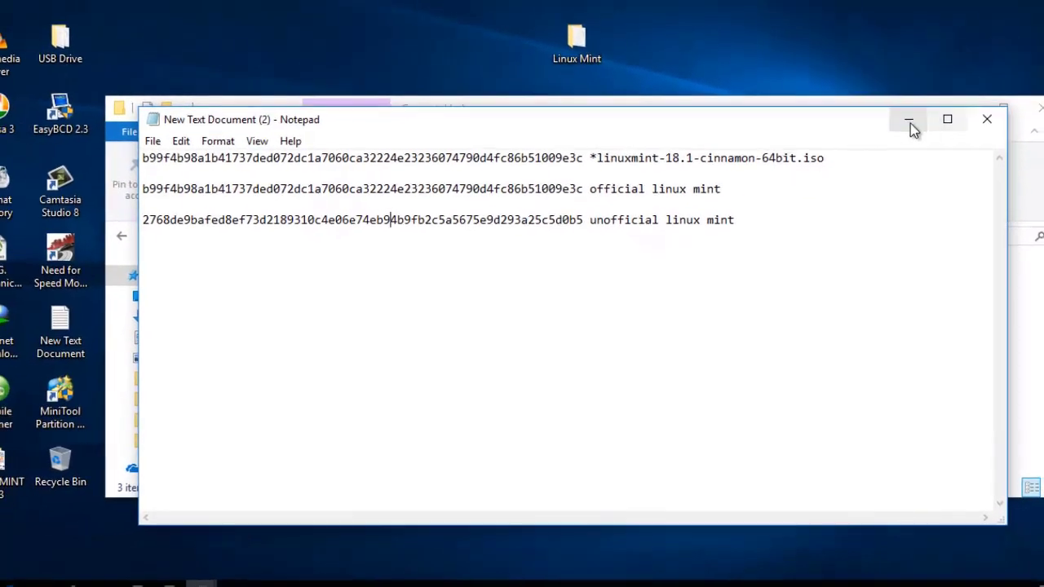
Minimize the hash comparison document and close the Linux Mint folder window.
left_click(911, 128)
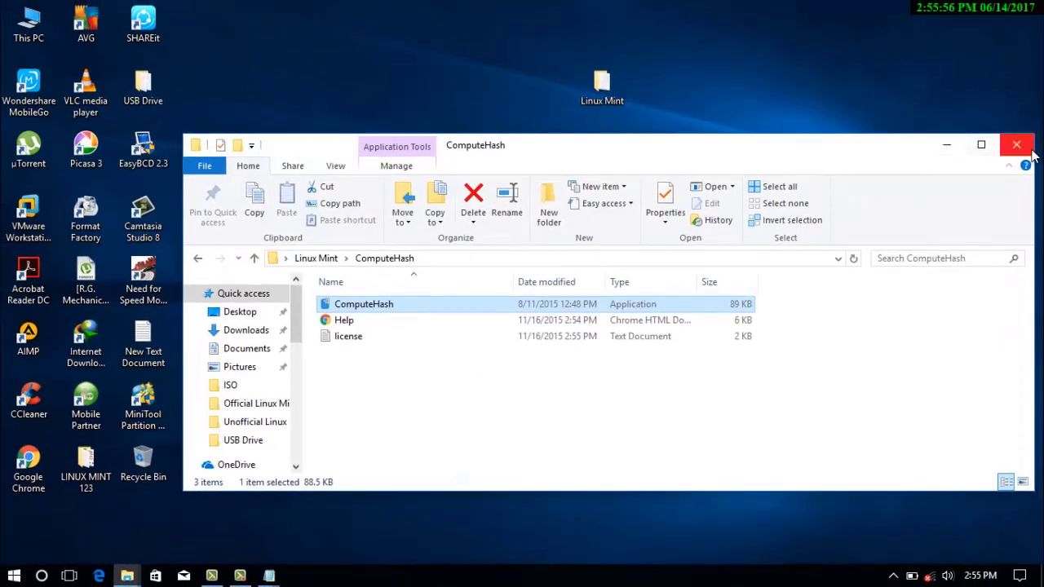
left_click(197, 258)
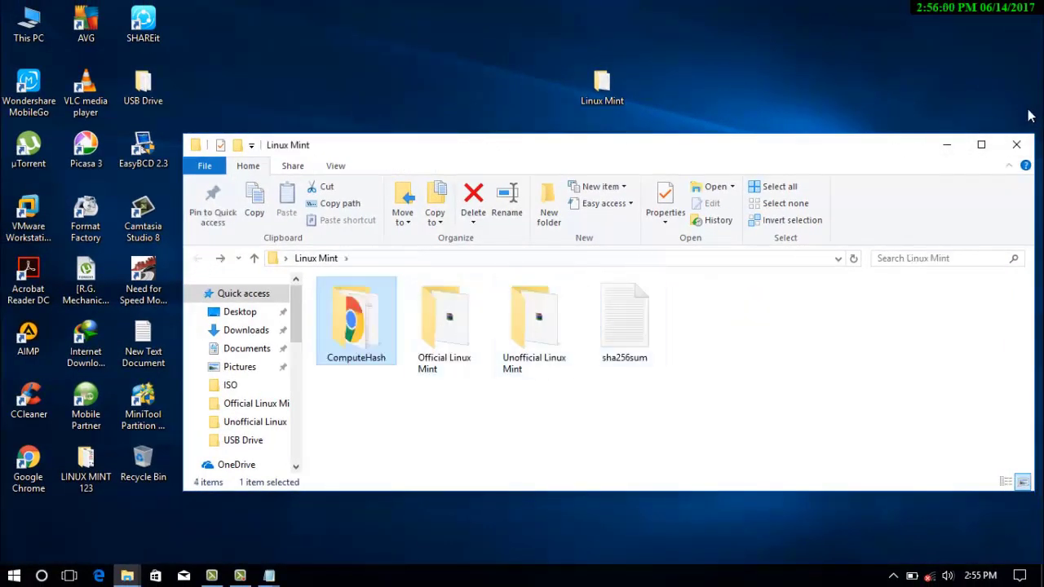
left_click(1019, 147)
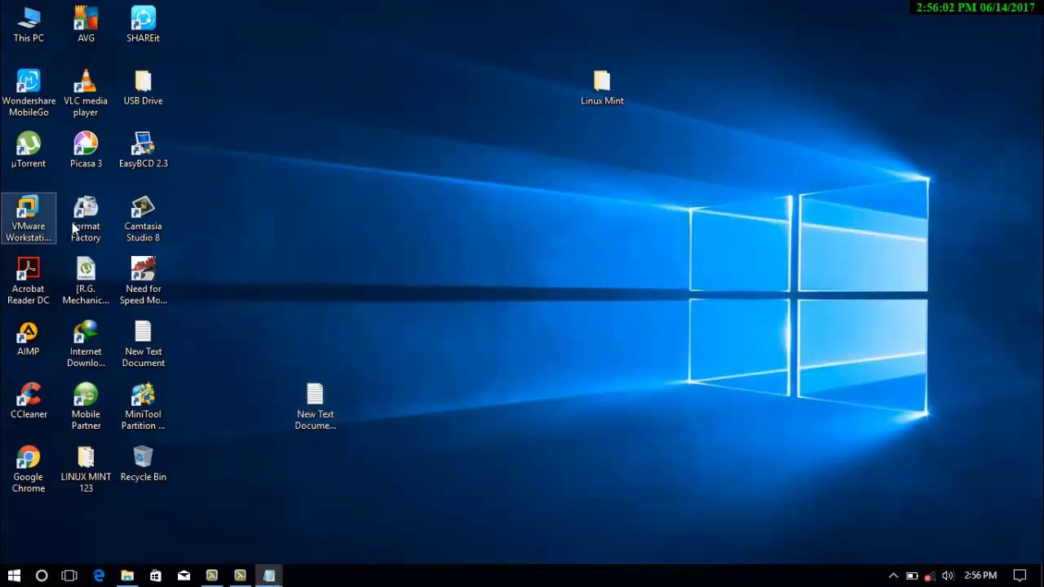
Launch VMware Workstation and open the Linux Mint Unofficial virtual machine from the library.
double_click(44, 225)
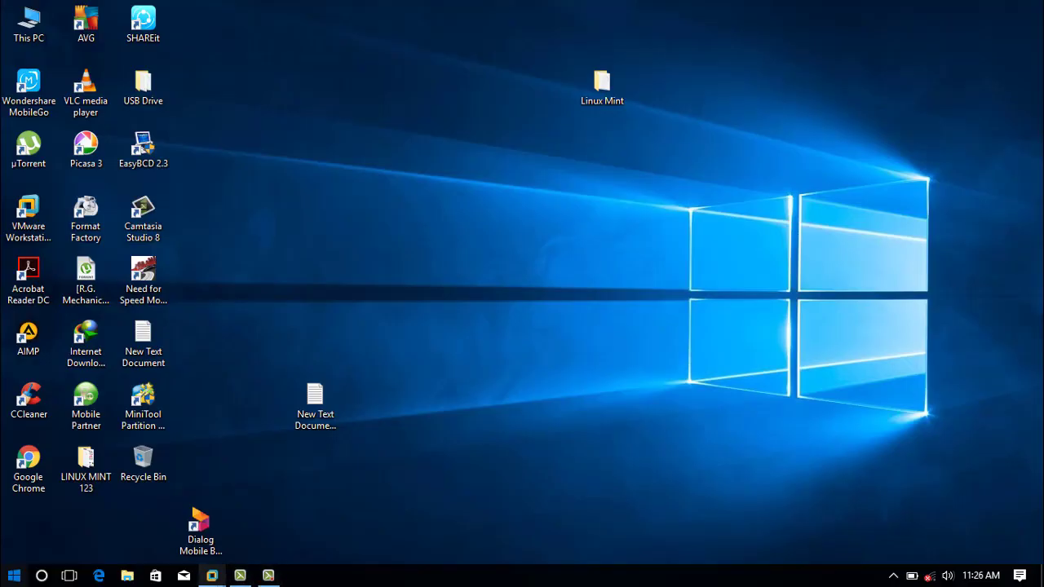
mouse_move(212, 575)
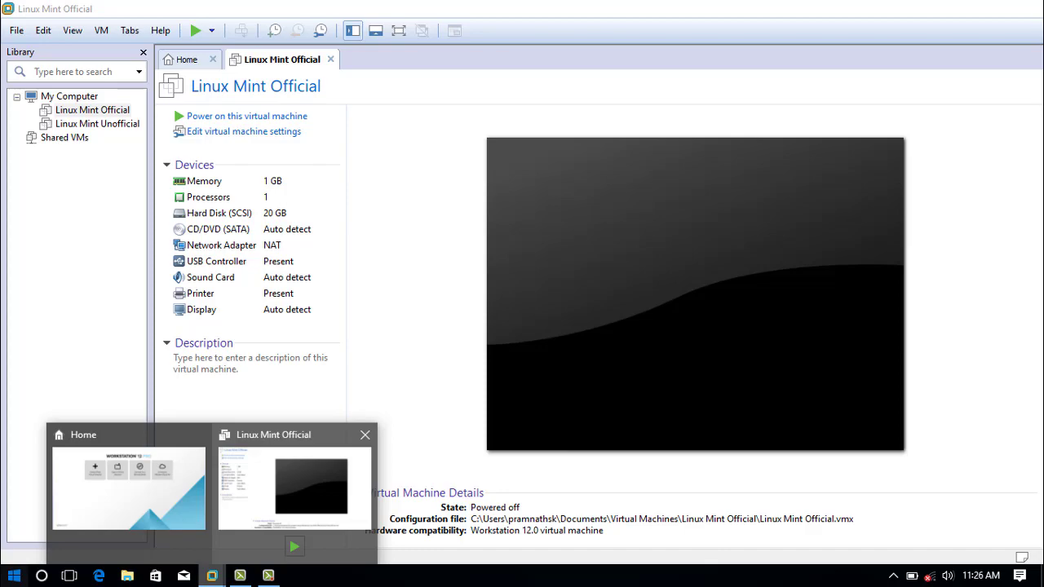
left_click(294, 487)
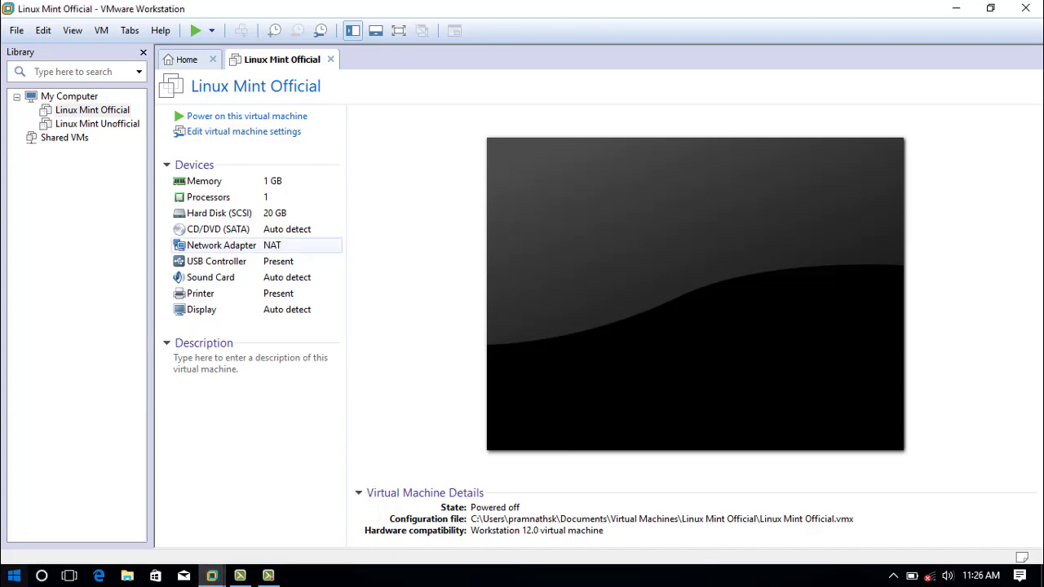
left_click(90, 124)
double_click(90, 124)
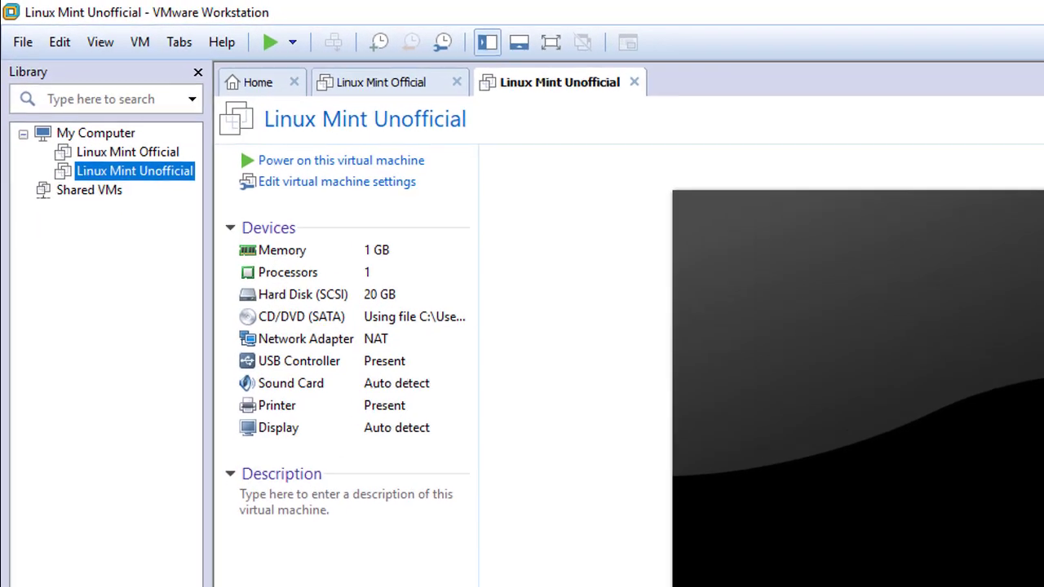
Browse for the unofficial machine's CD/DVD (SATA) ISO image in the Linux Mint folder on the Desktop, showing its contents as large icons.
left_click(340, 357)
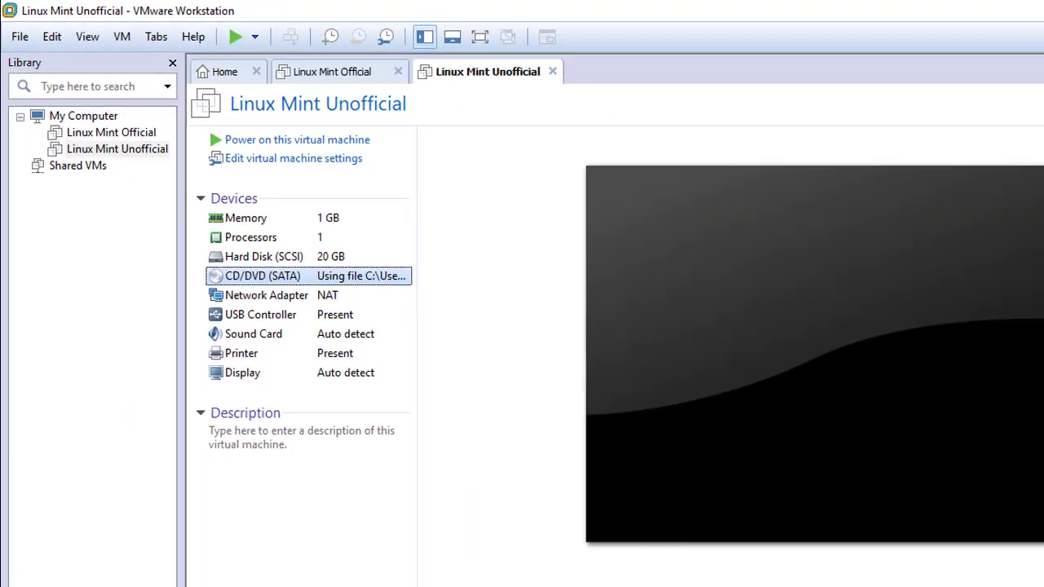
double_click(340, 358)
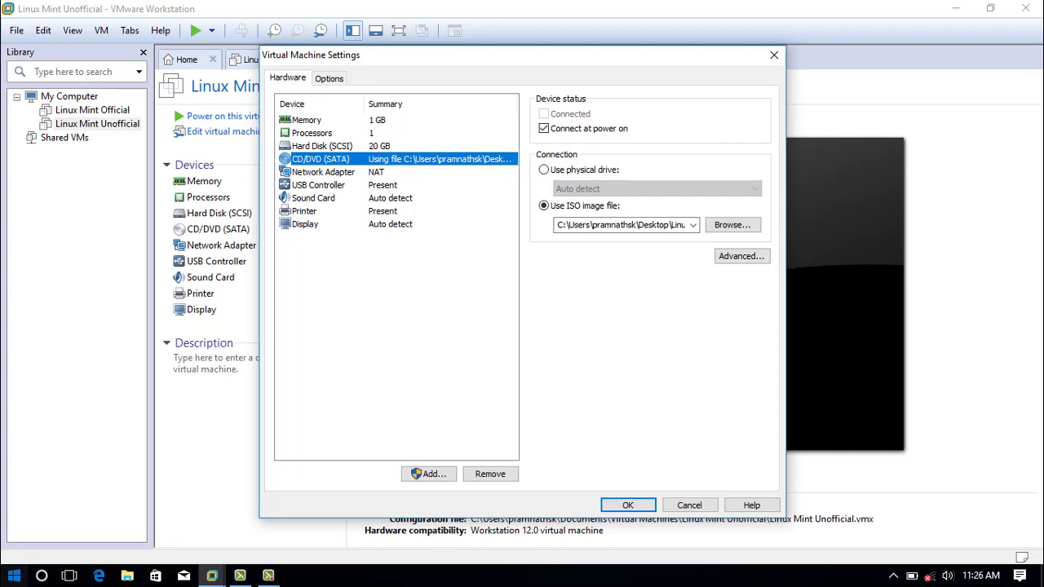
left_click(732, 224)
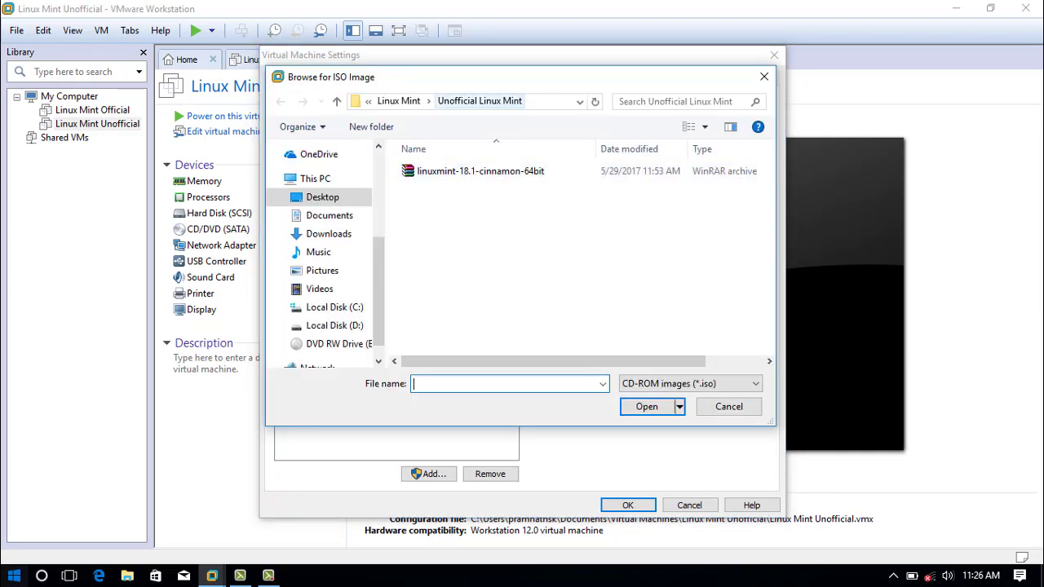
left_click(399, 101)
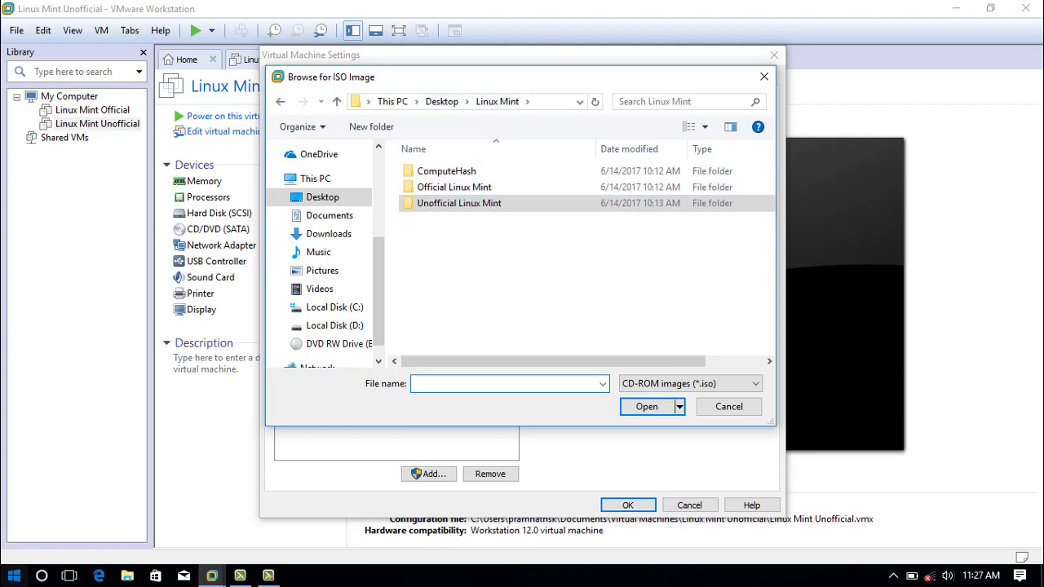
left_click(705, 127)
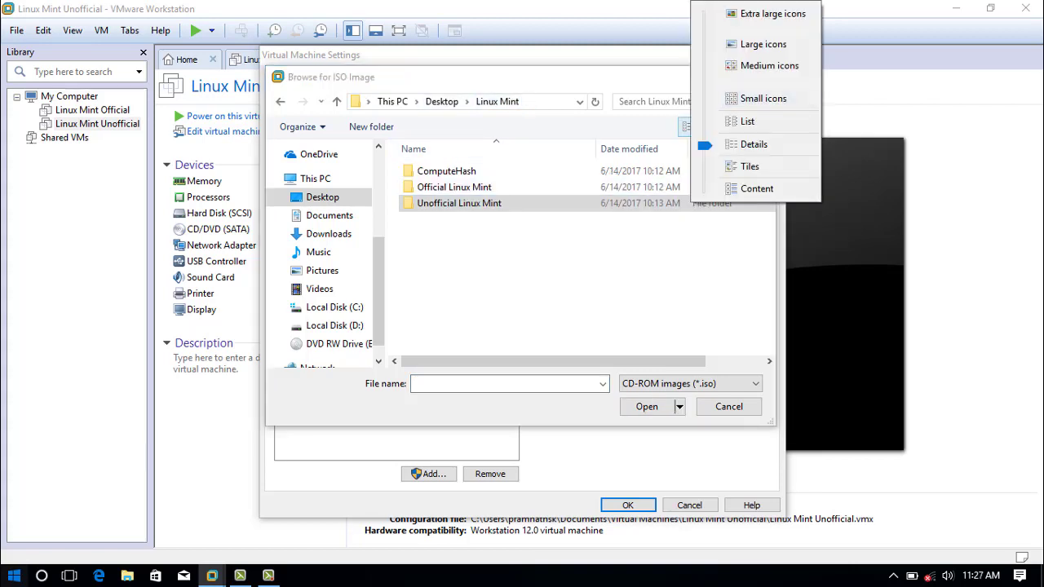
left_click(763, 44)
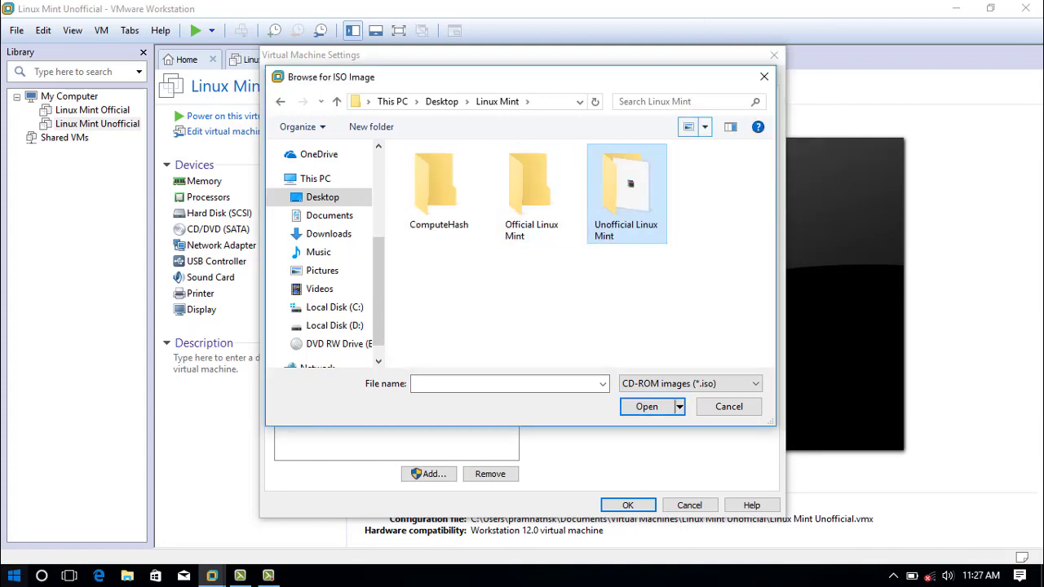